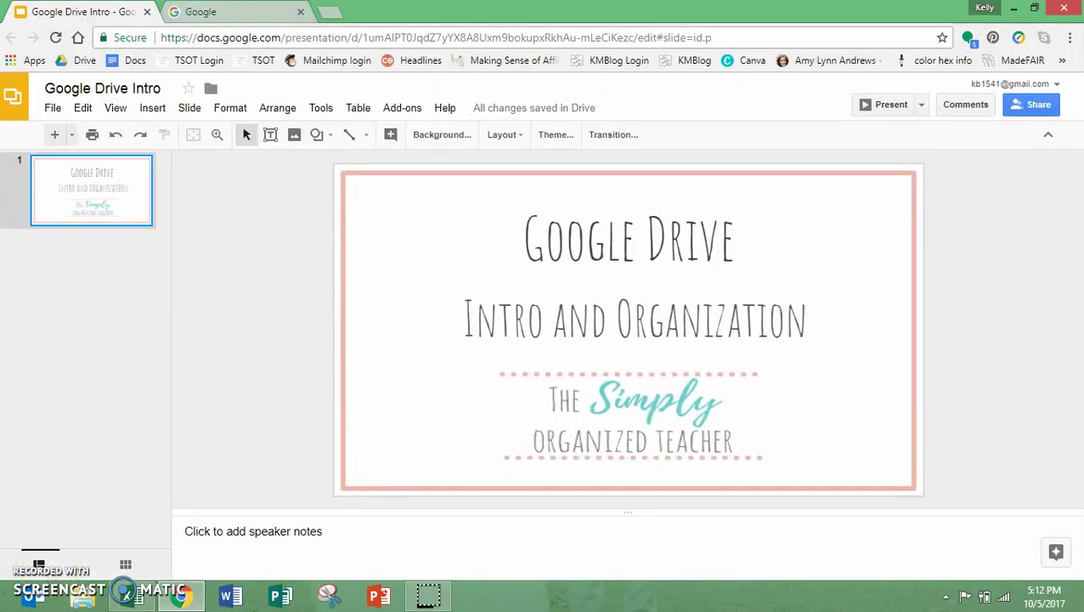
Switch to the Google search tab and open the Google apps launcher.
key("ctrl+Tab")
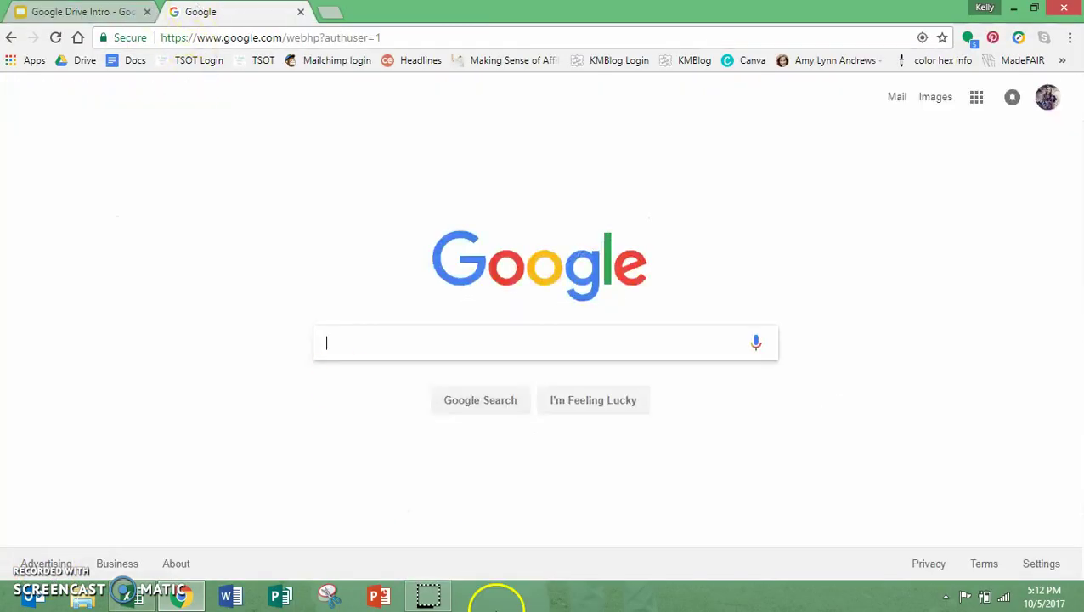
left_click(981, 104)
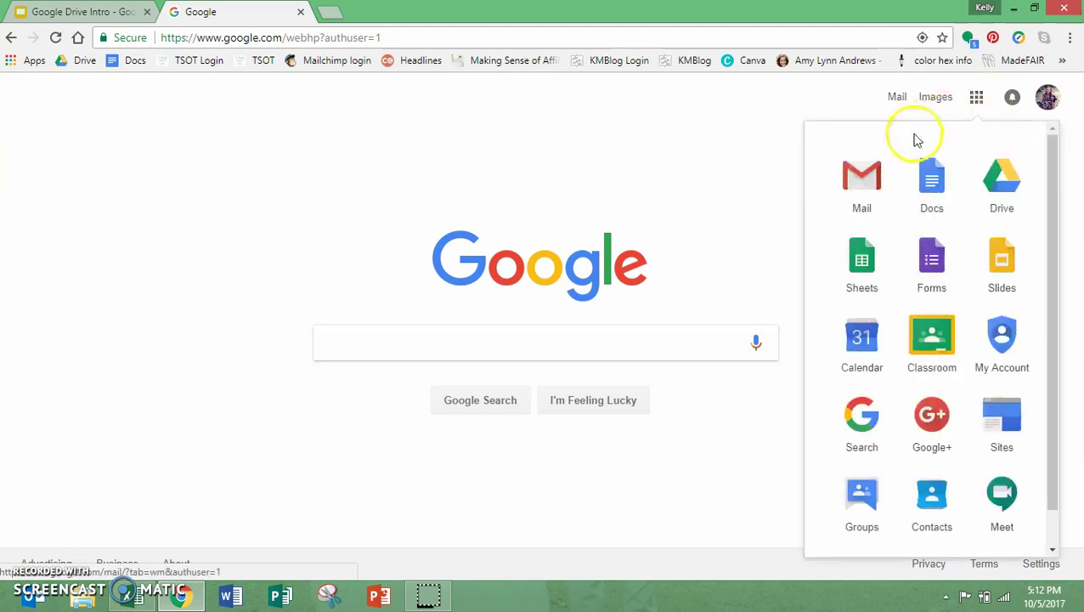
Open Google Drive from the apps list and scroll through My Drive's folders and files.
left_click(1001, 212)
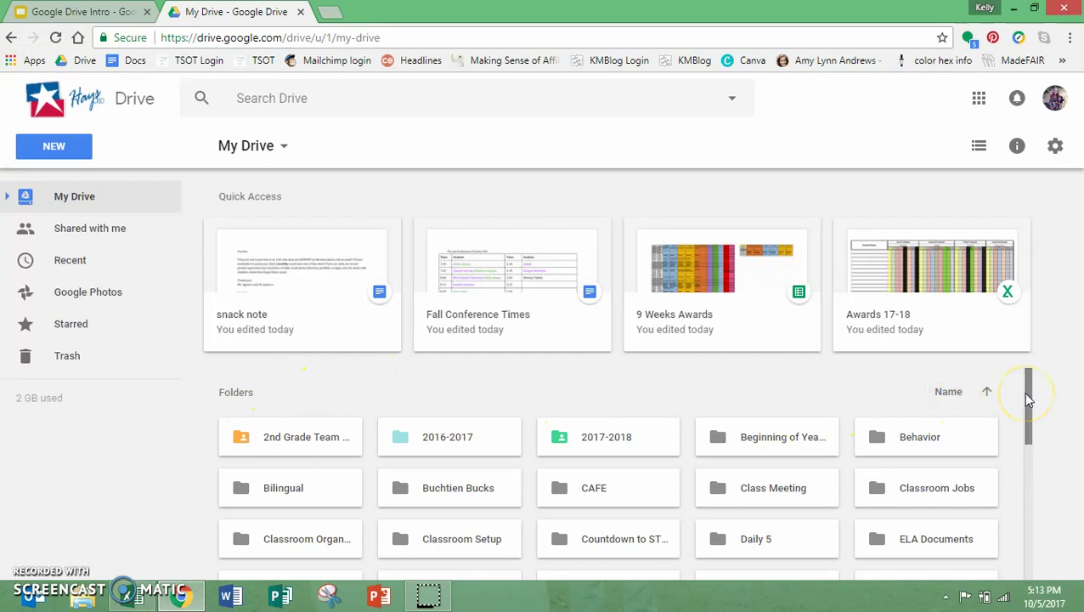
scroll(1028, 399, "down", 7)
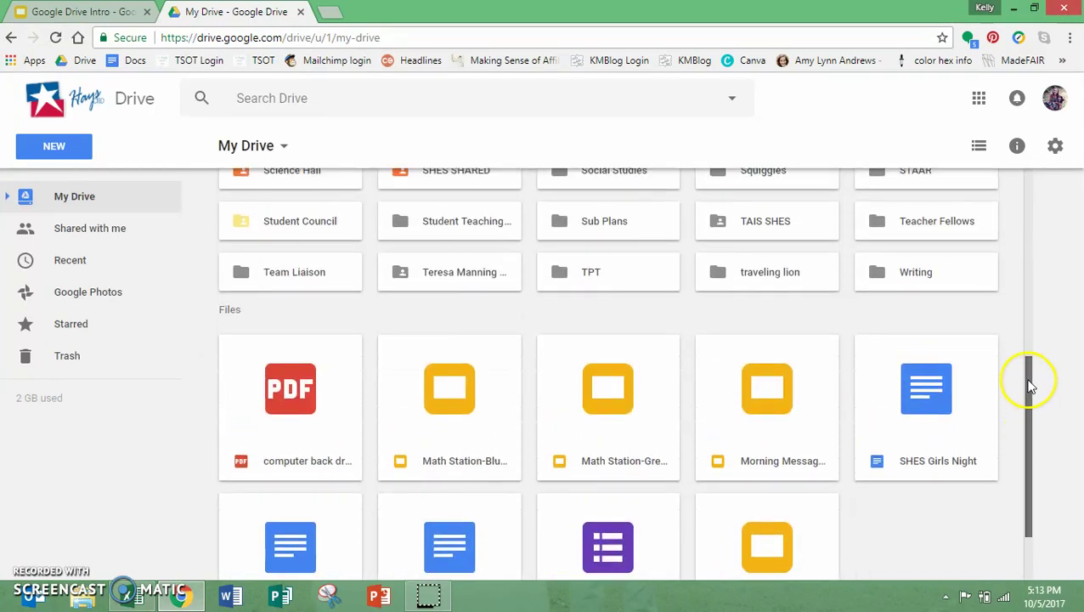
left_click_drag(1028, 387, 1025, 217)
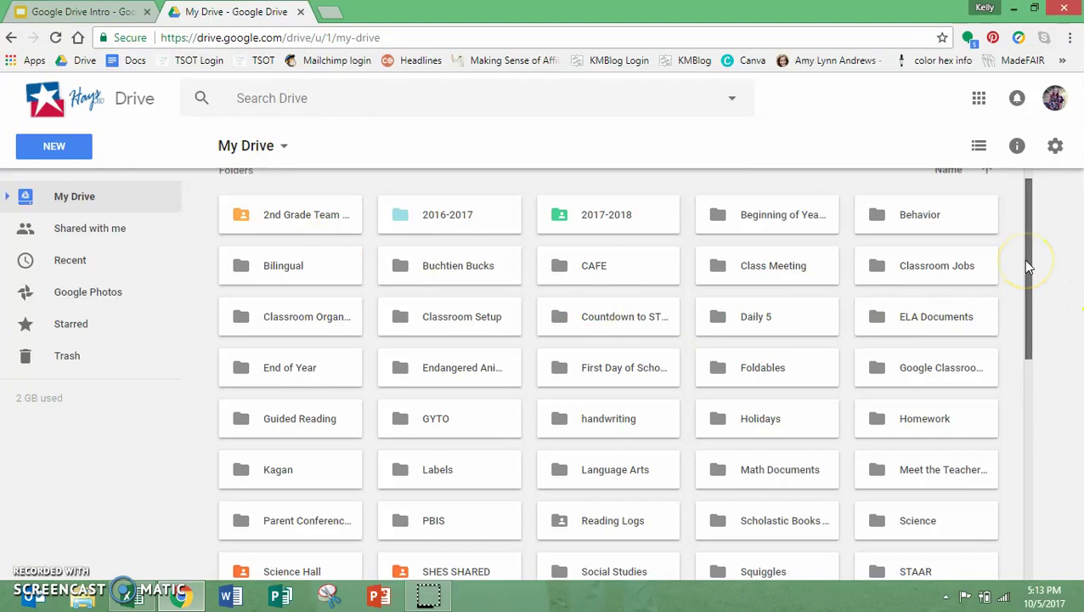
left_click_drag(1028, 266, 1043, 330)
Open the Language Arts folder, then its ABC order subfolder.
double_click(625, 333)
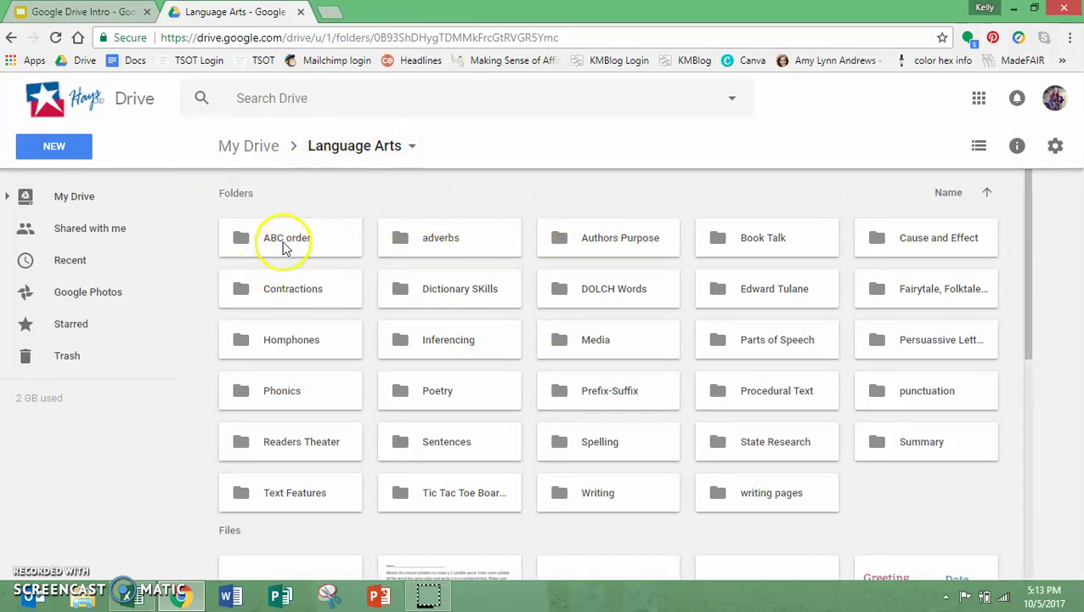
double_click(346, 242)
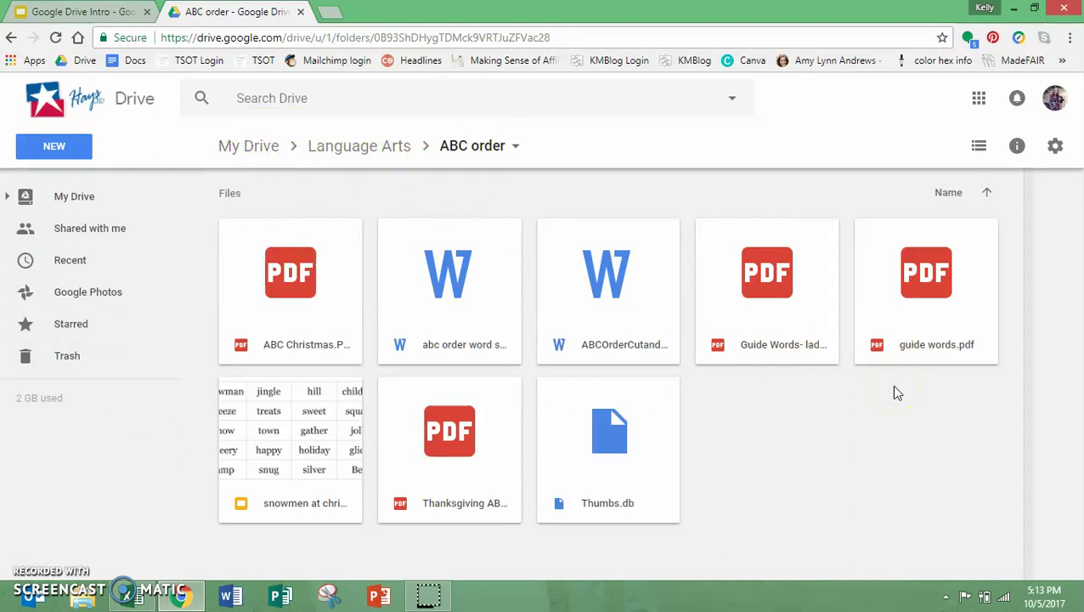
Go back to My Drive and open the 2nd Grade Team Documents folder.
left_click(277, 159)
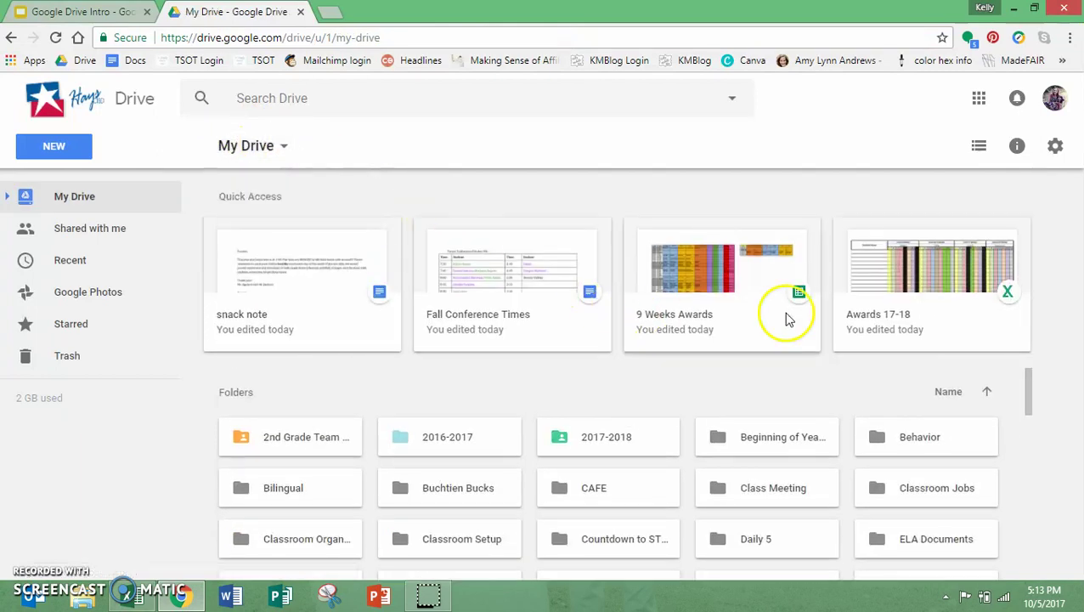
left_click_drag(1029, 387, 1027, 165)
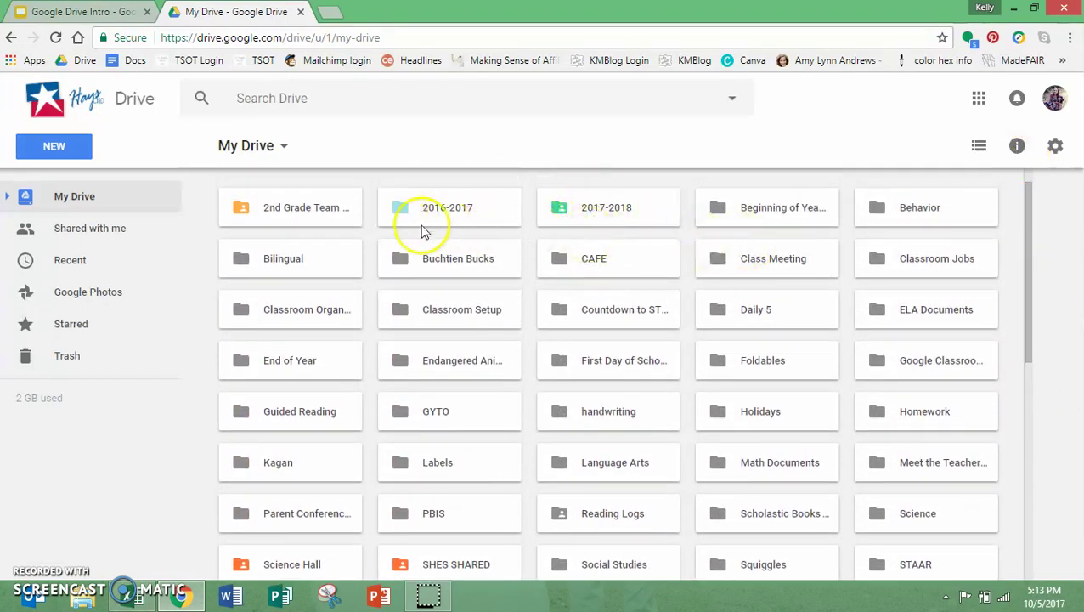
left_click_drag(307, 208, 312, 435)
double_click(297, 436)
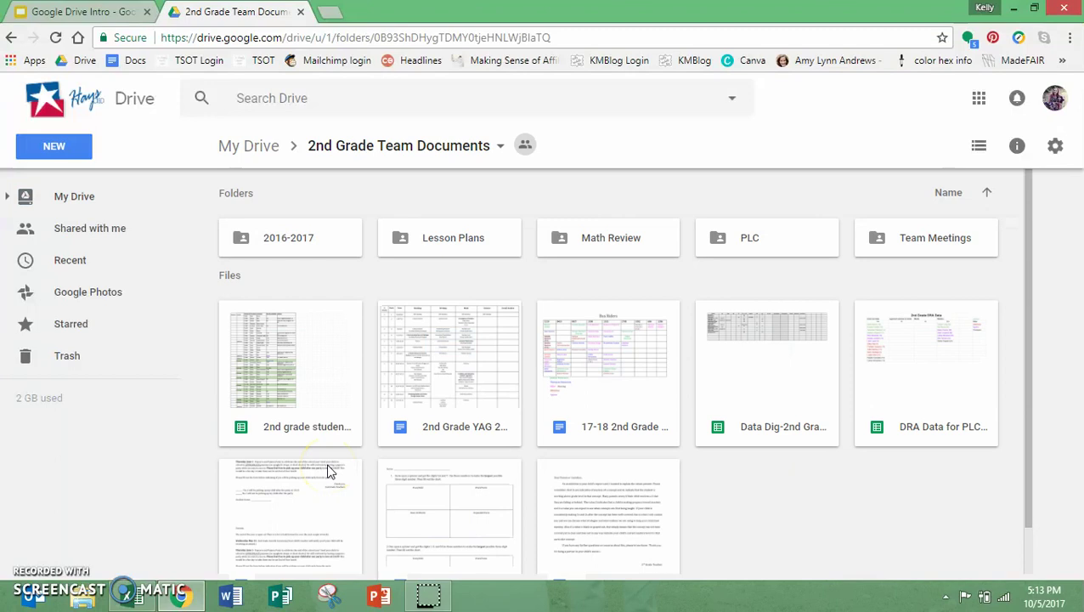
View the list of people the 2nd Grade Team Documents folder is shared with.
left_click(525, 146)
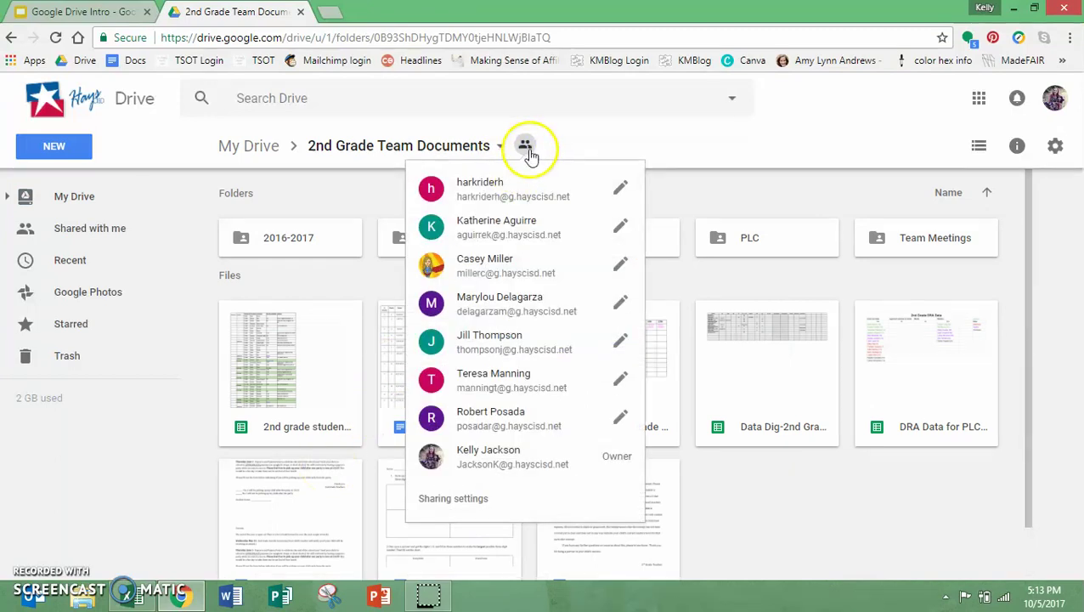
left_click(719, 493)
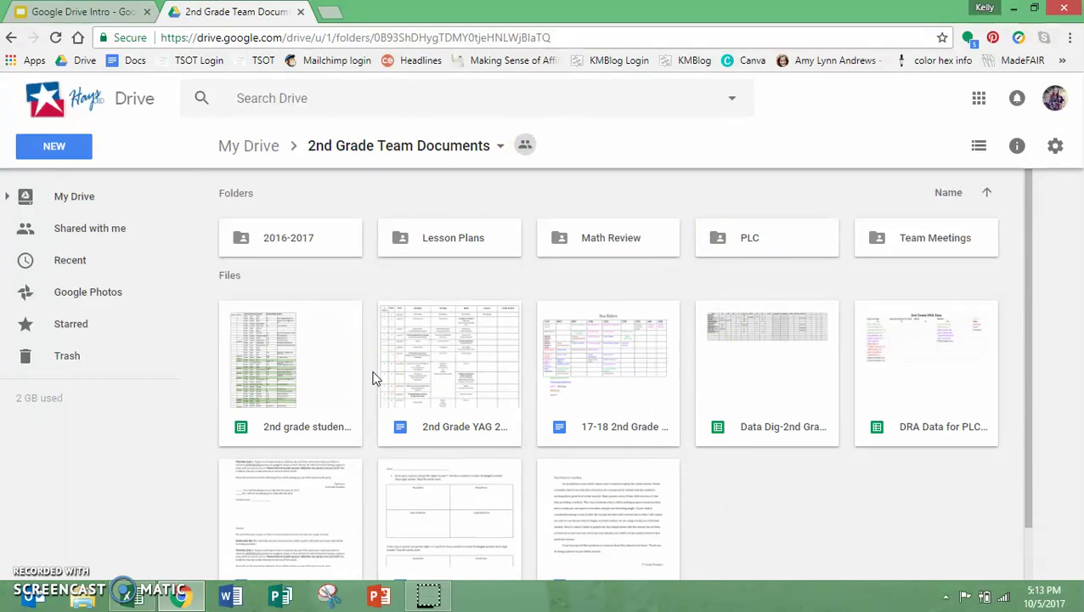
left_click(524, 147)
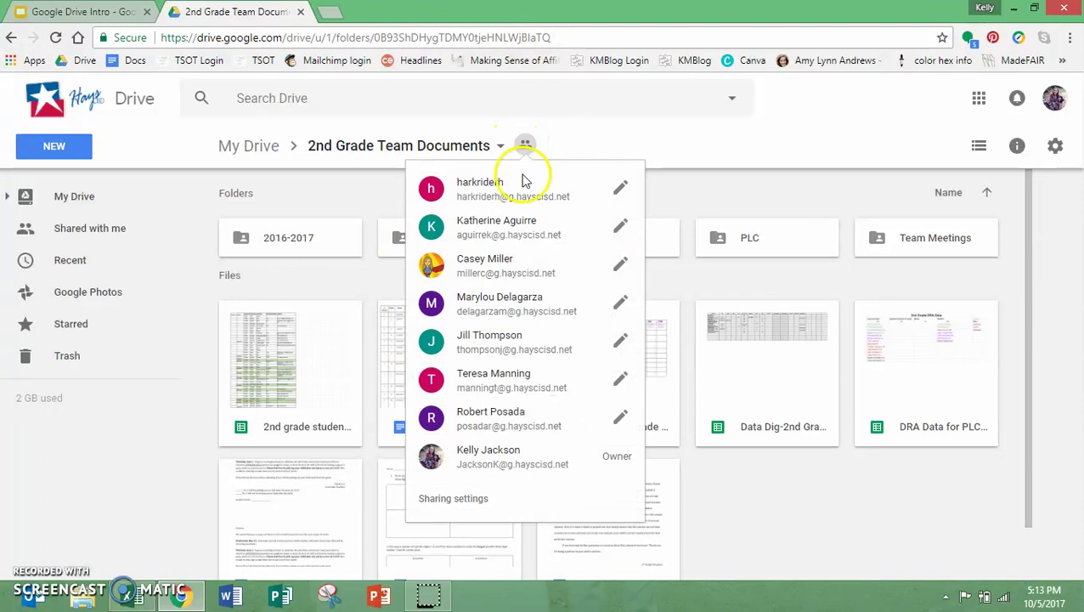
left_click(783, 526)
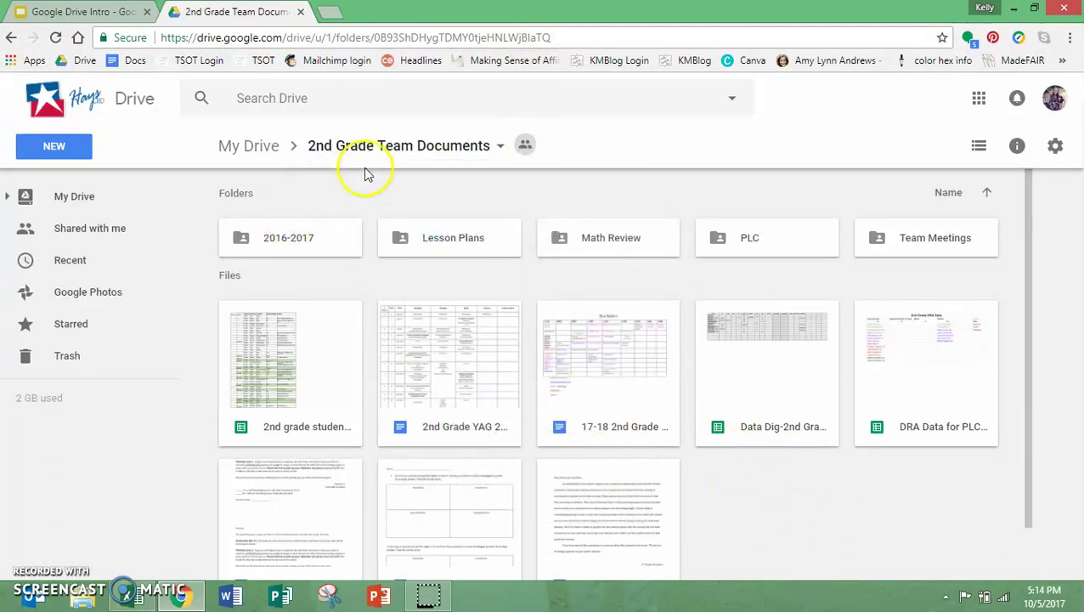
Return to My Drive, scroll down through its Files, then show Shared with me.
left_click(259, 146)
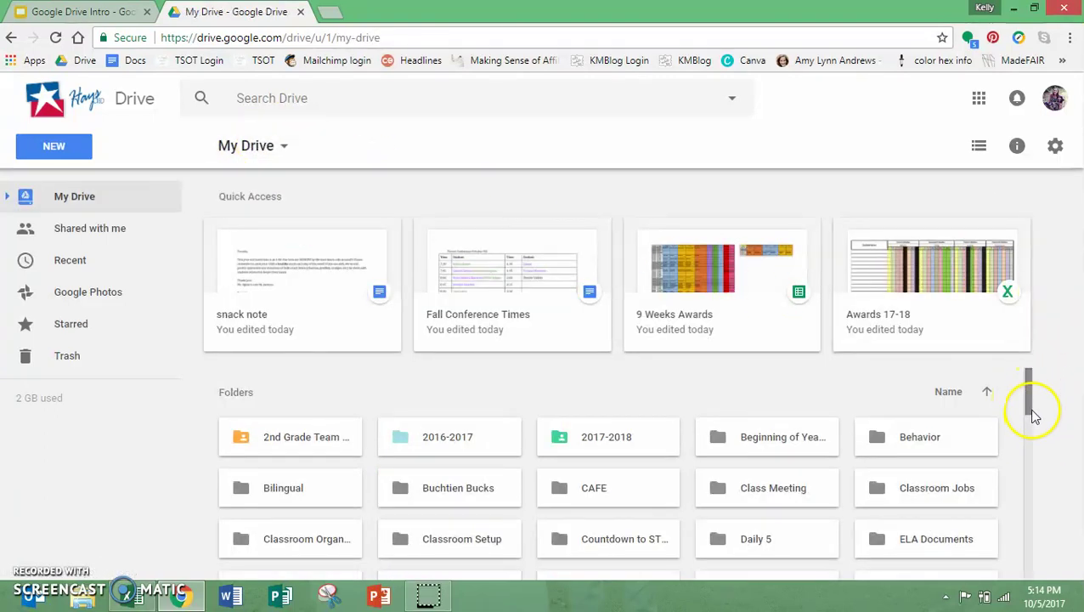
left_click_drag(1028, 411, 1031, 470)
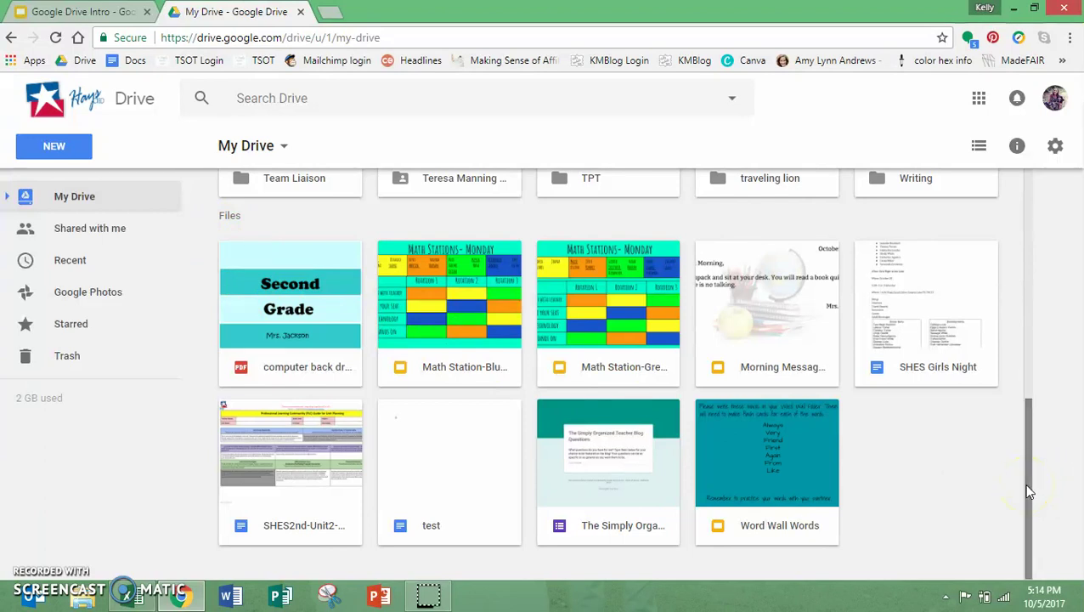
left_click_drag(1029, 491, 1036, 286)
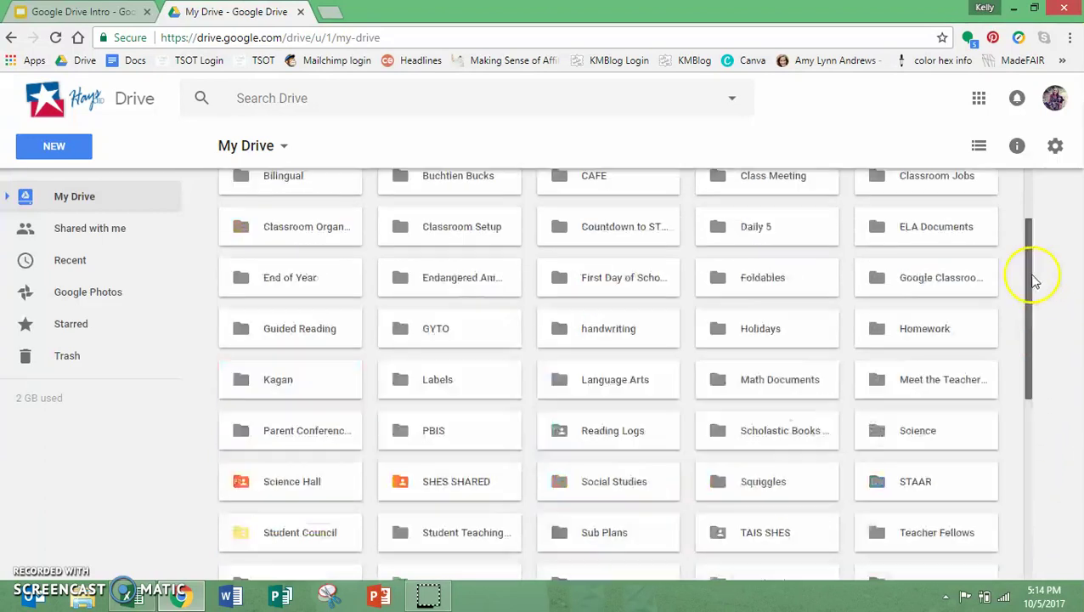
scroll(1005, 218, "down", 8)
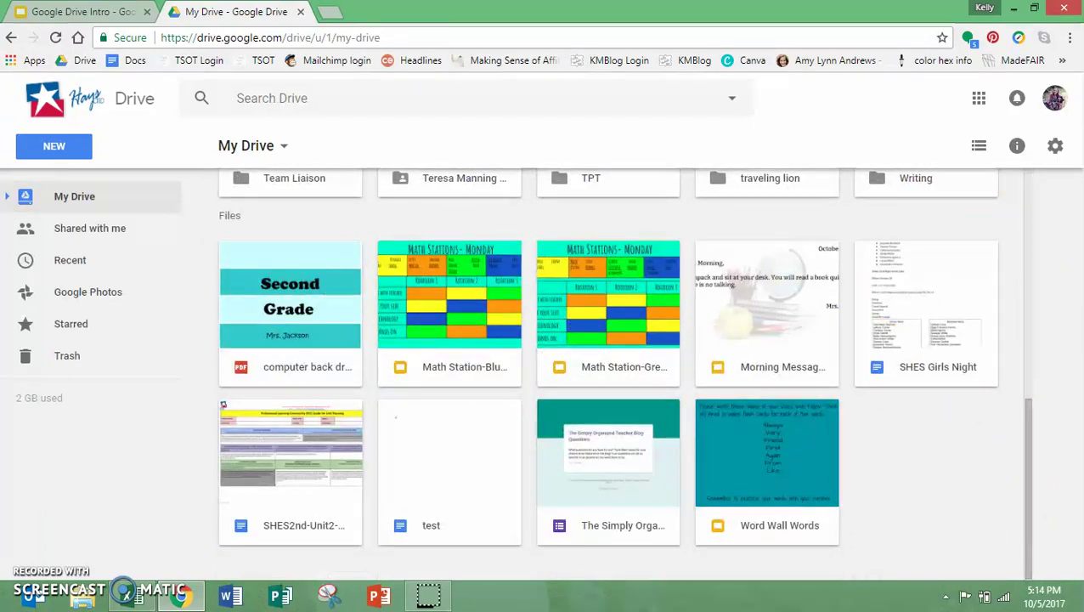
left_click(71, 241)
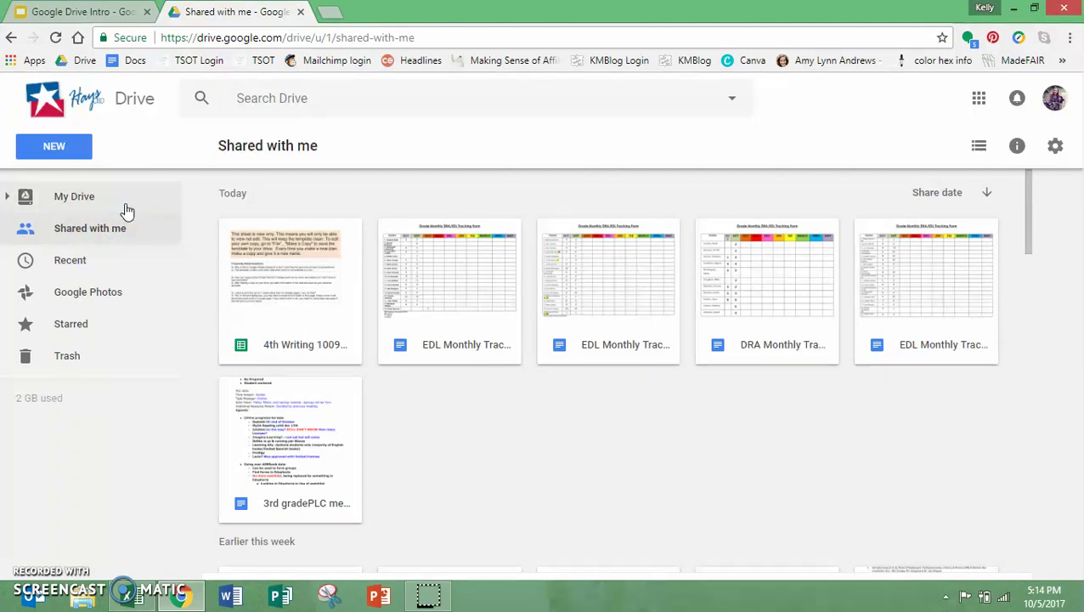
Search Drive for a colleague's owned files and open Copy of Unit 2 Math lesson planning blueprint.
left_click(291, 98)
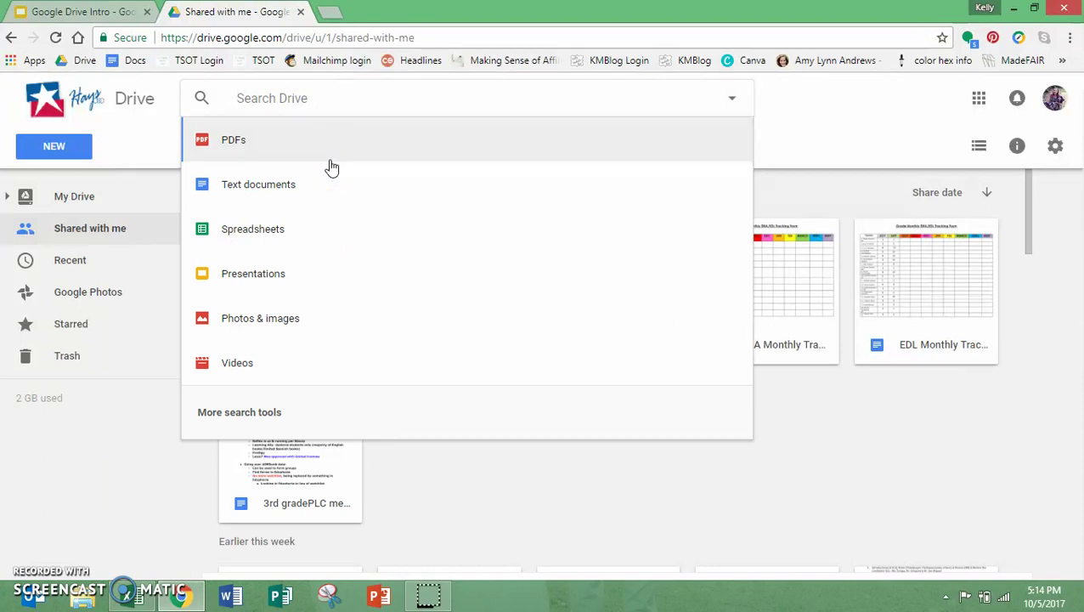
type("tere")
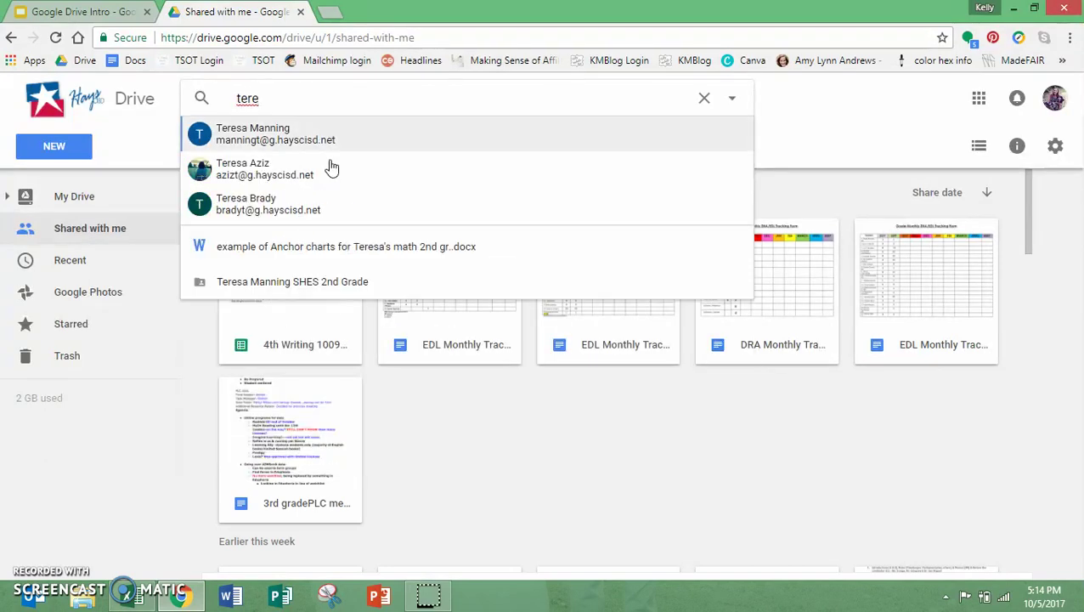
key("Return")
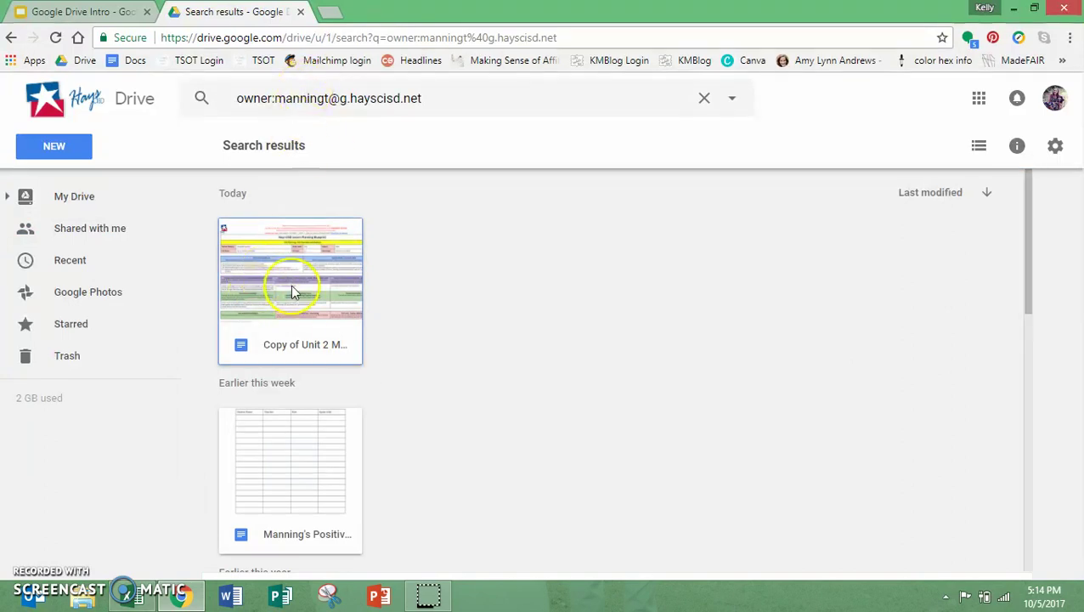
double_click(330, 277)
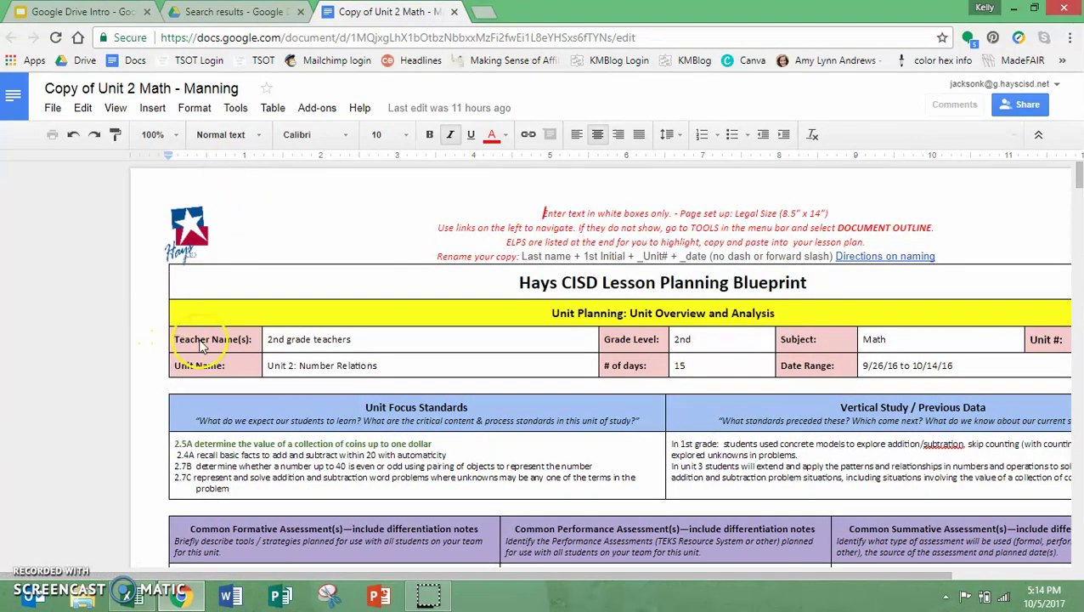
Jump to the #1 Week of table, type 'Ifkdfj' in the Monday cell, then undo it.
scroll(274, 332, "down", 10)
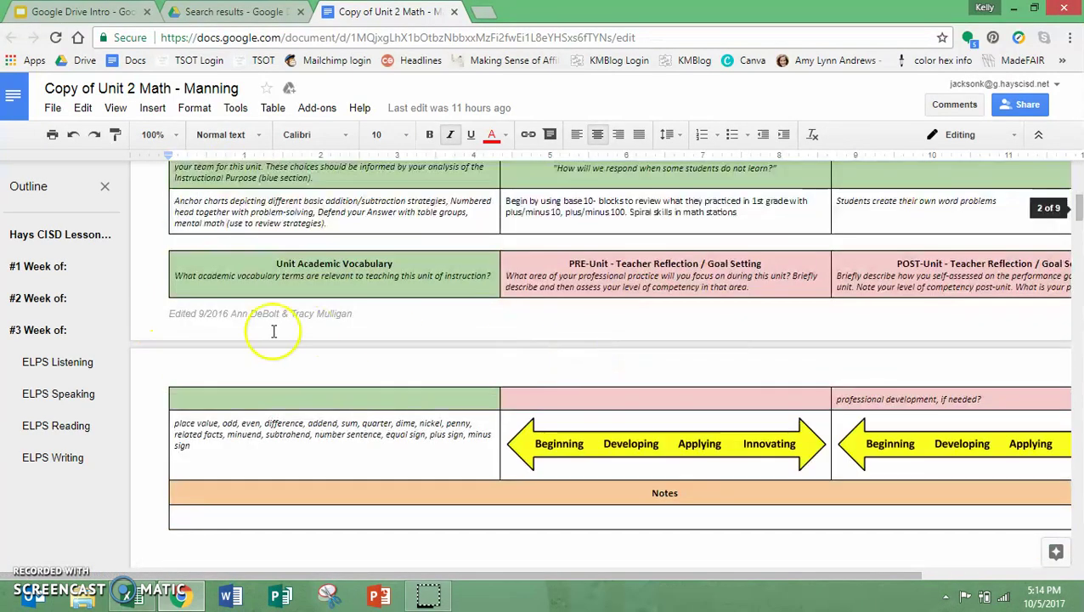
left_click(47, 266)
left_click(385, 302)
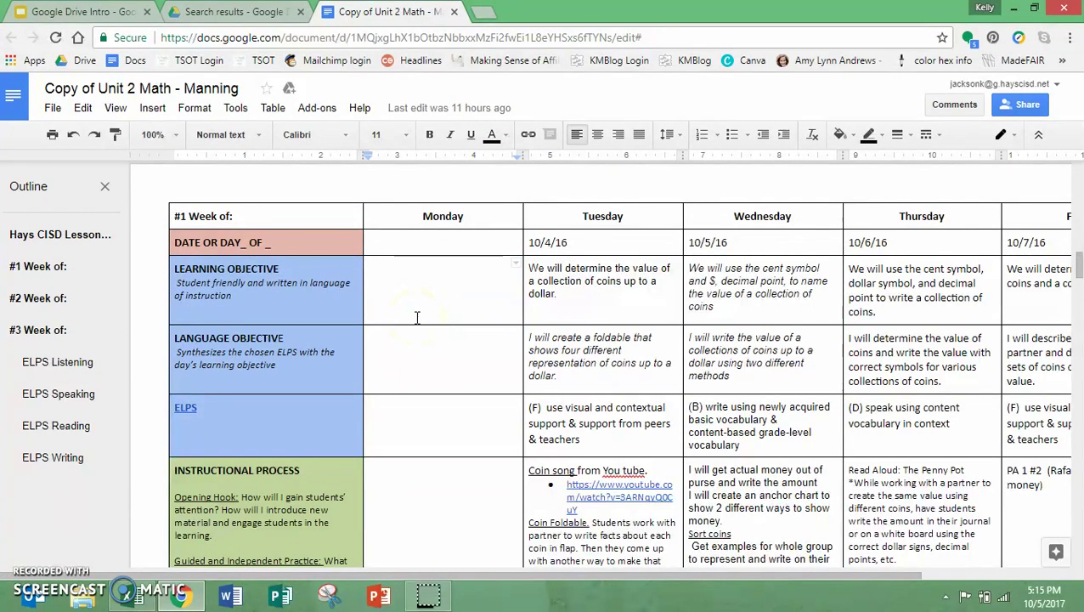
type("Ifkdfj")
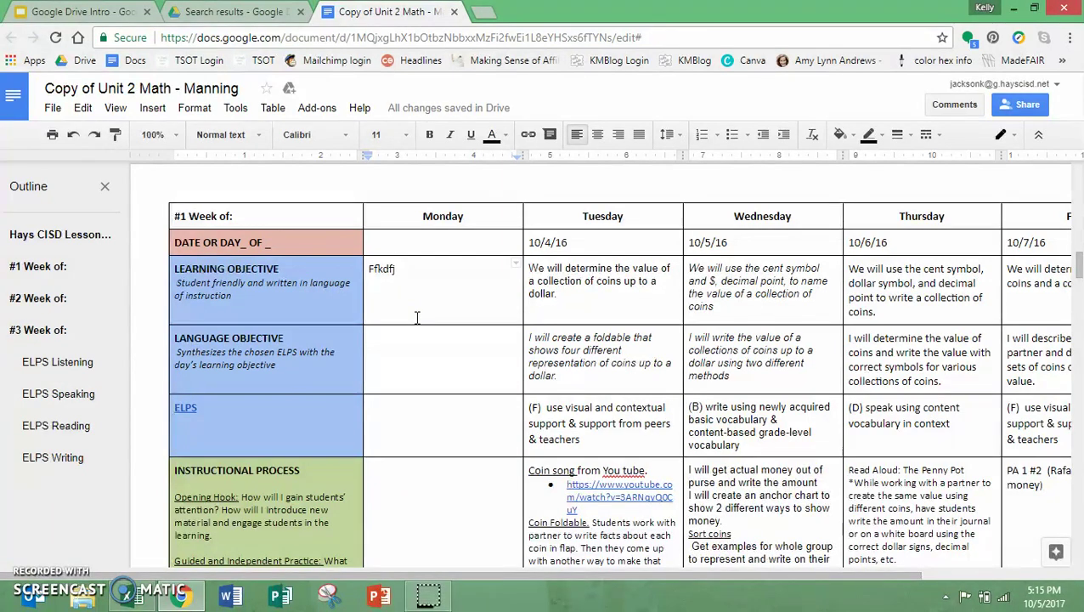
key("ctrl+z")
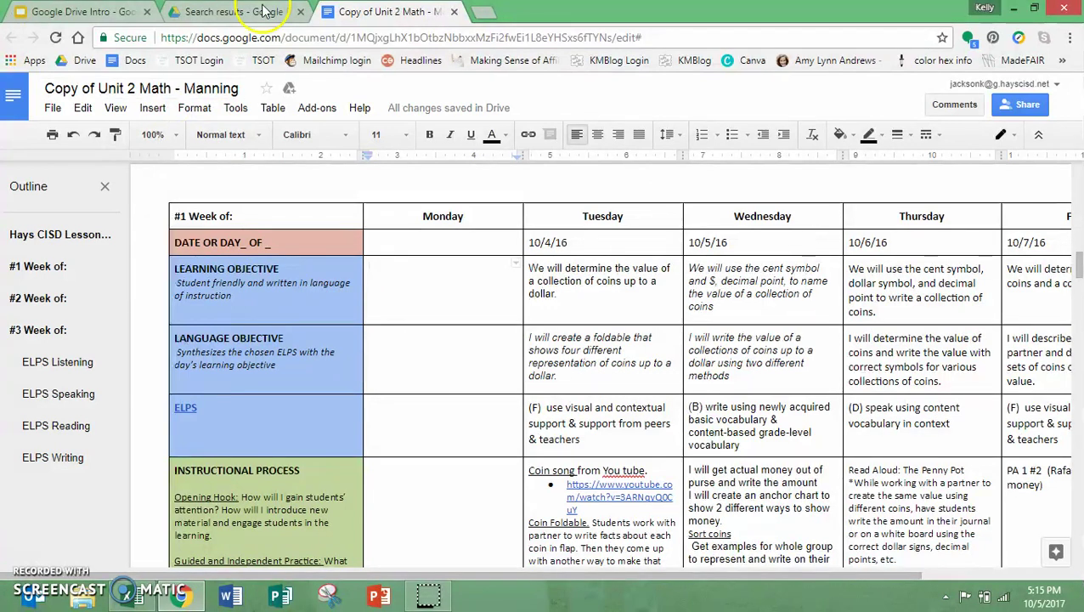
Close the lesson plan and replace the Drive search with 'TAIS'.
left_click(451, 12)
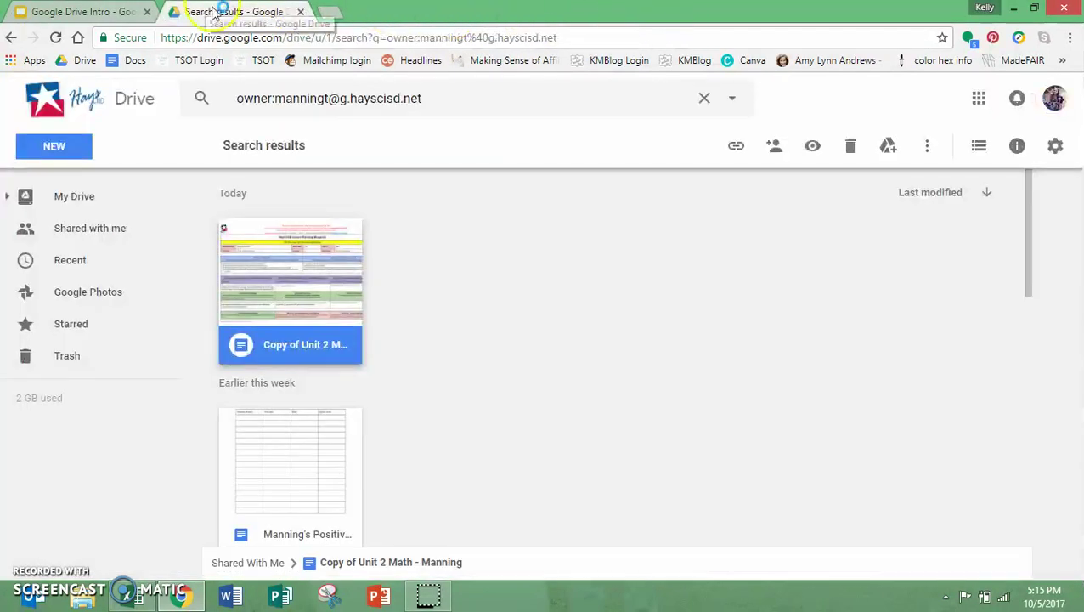
left_click(453, 104)
left_click_drag(453, 104, 213, 128)
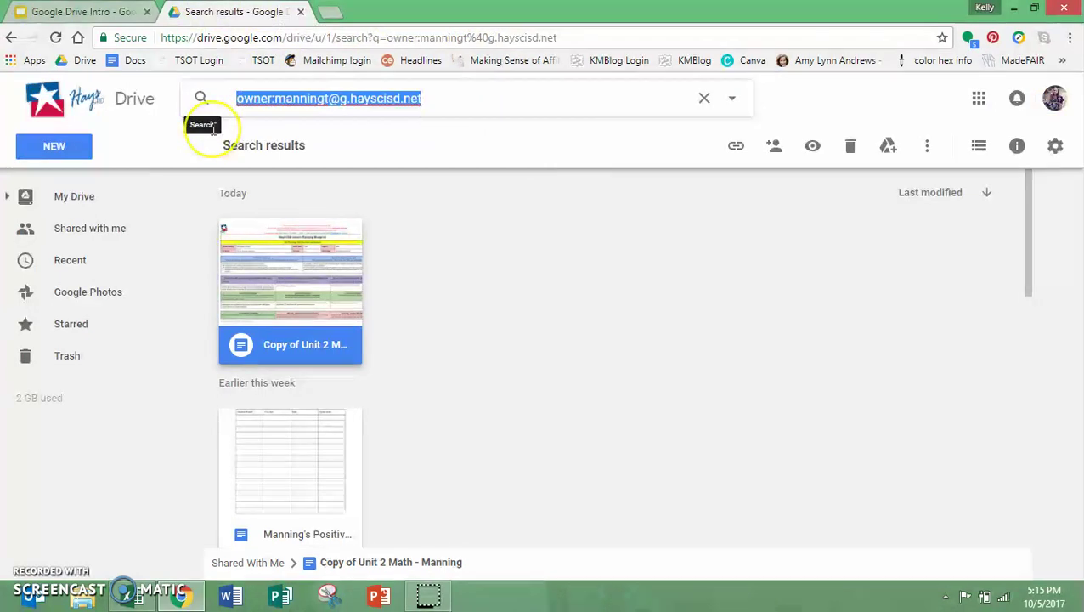
type("T")
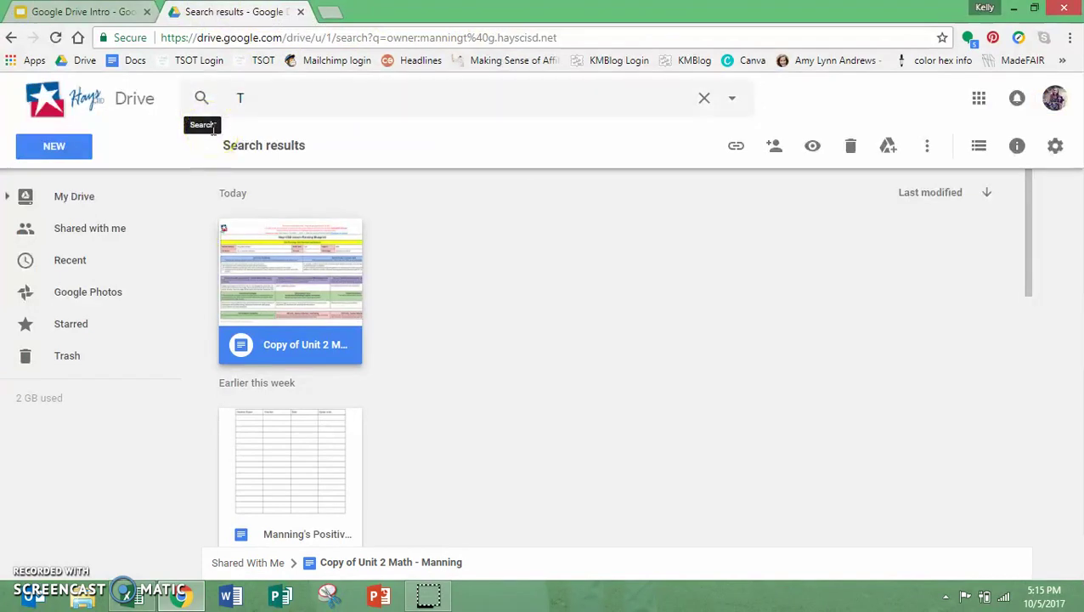
left_click(375, 109)
type("AIS")
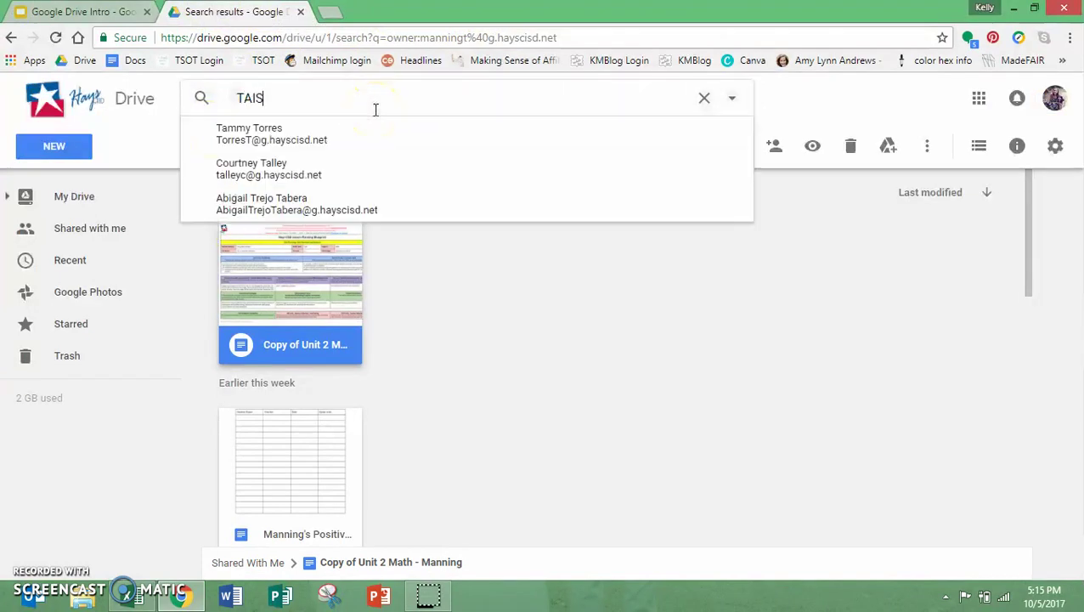
key("Return")
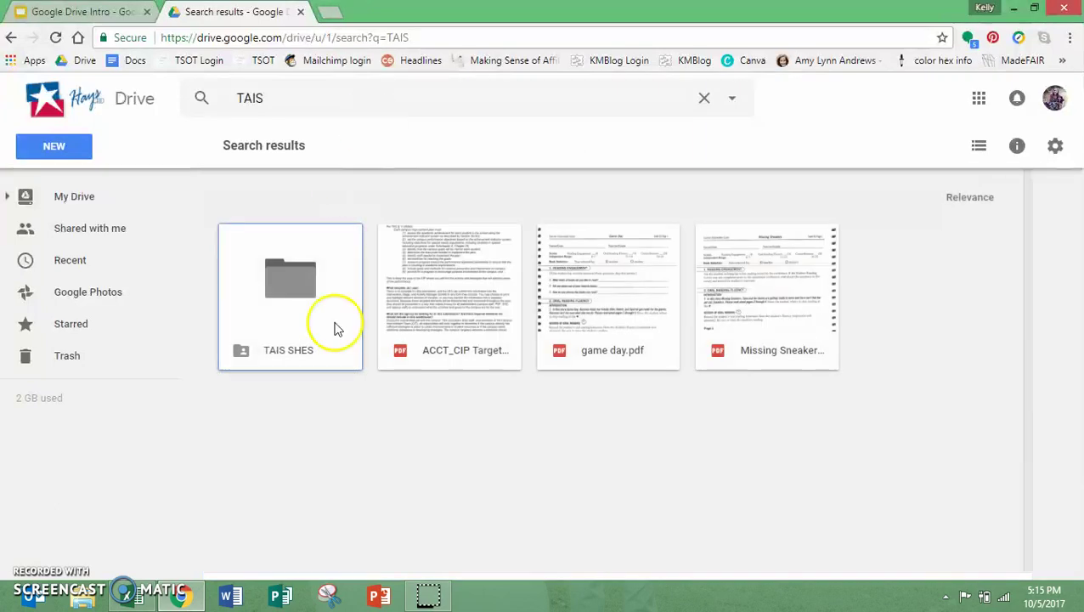
Inspect the context menus of TAIS SHES and ACCT_CIP, then go to Shared with me.
left_click(290, 317)
right_click(289, 321)
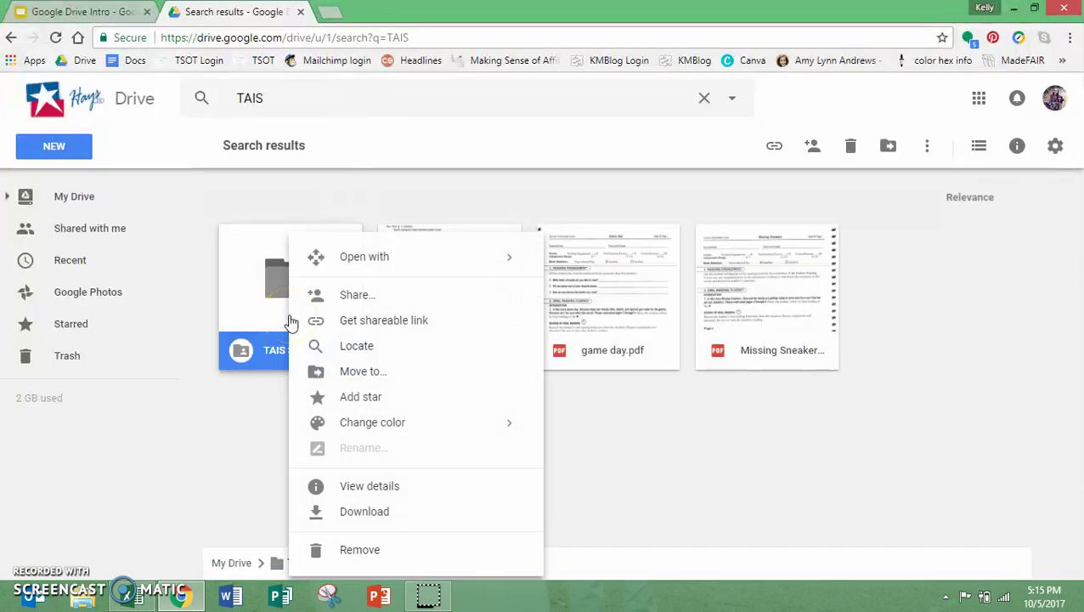
left_click(286, 293)
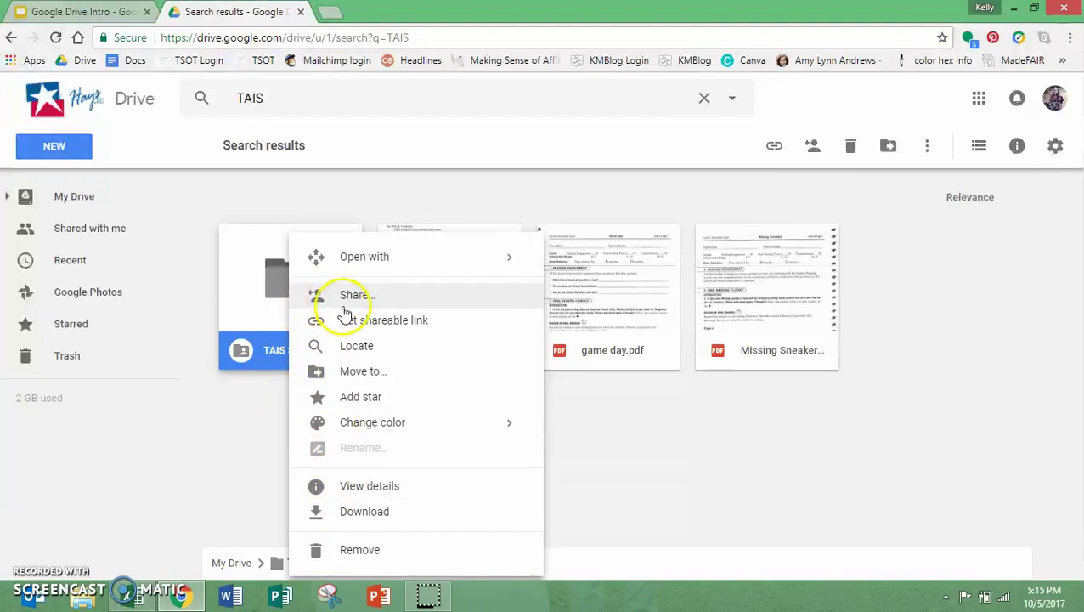
left_click(225, 449)
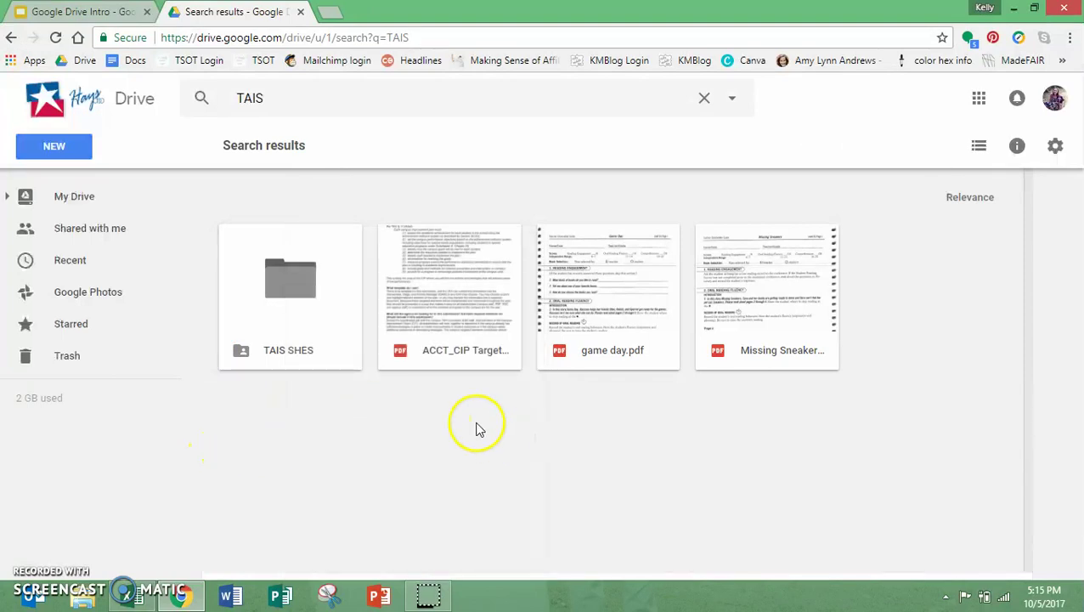
right_click(443, 327)
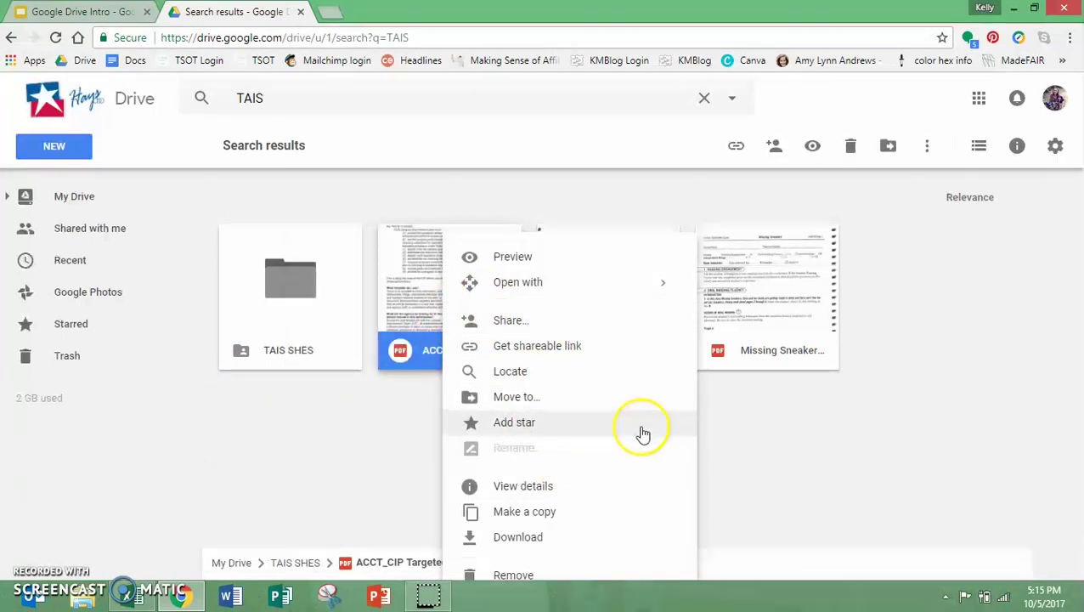
left_click(876, 470)
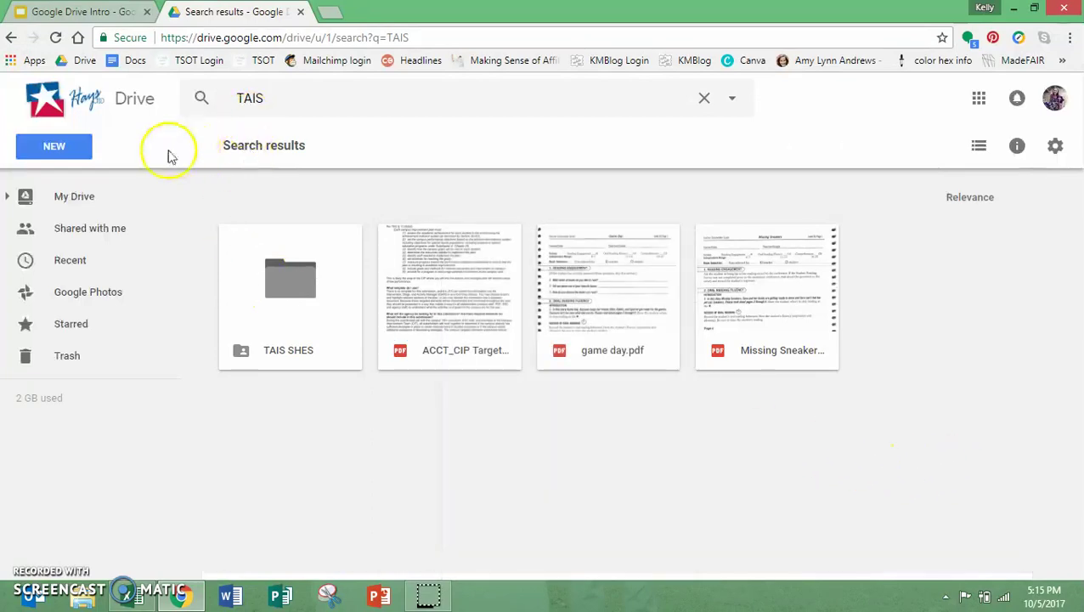
left_click(68, 228)
Scroll through the Shared with me list, selecting the 1718 Unit 1 Plan file along the way.
scroll(468, 399, "down", 3)
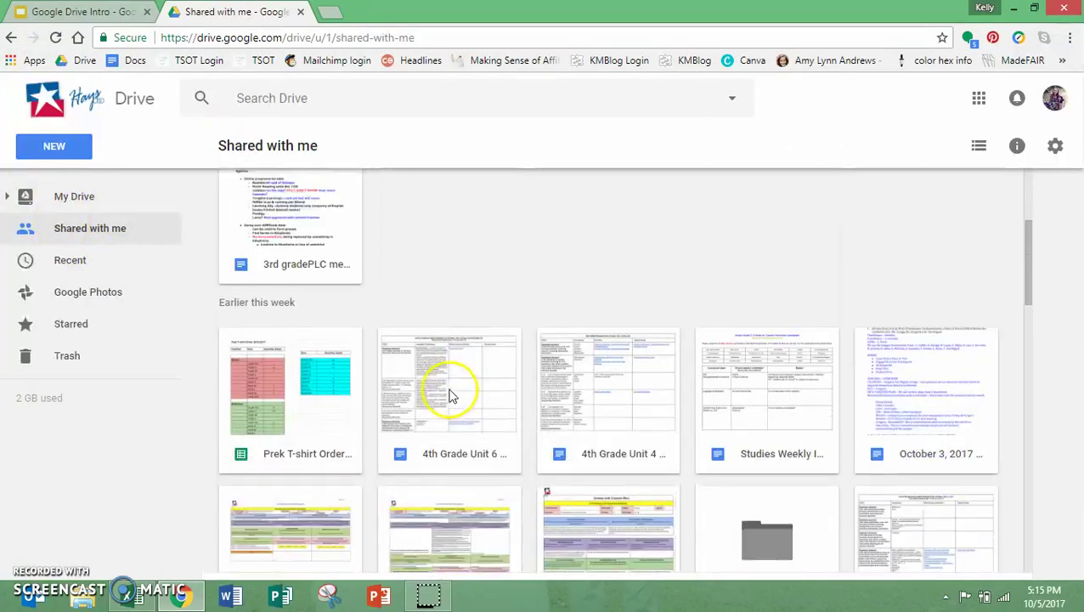
scroll(451, 395, "down", 10)
scroll(779, 375, "up", 6)
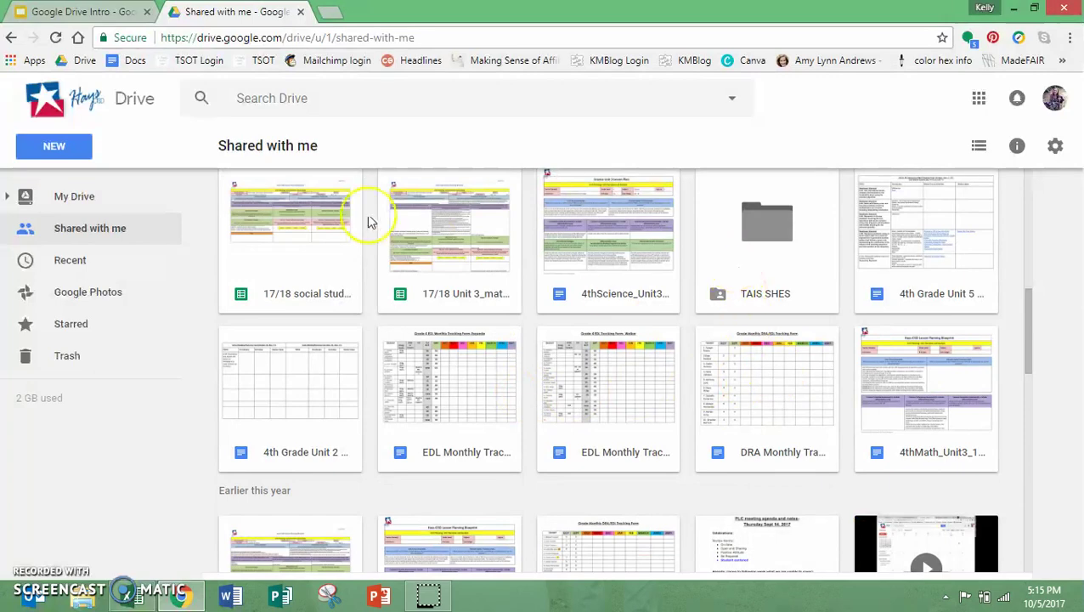
scroll(679, 391, "down", 12)
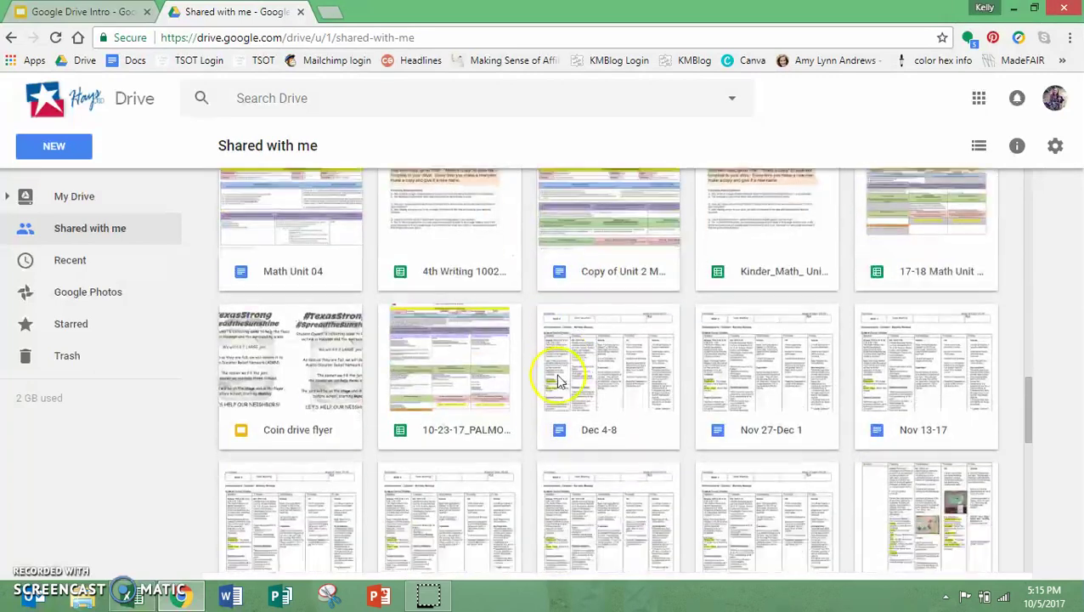
scroll(480, 361, "down", 15)
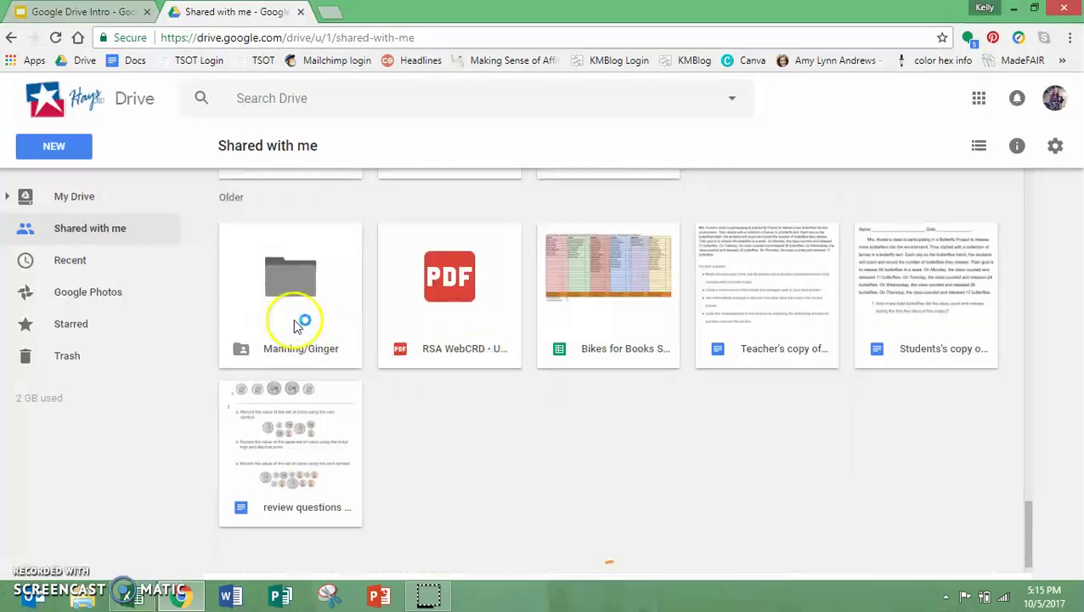
left_click(340, 349)
scroll(340, 352, "down", 12)
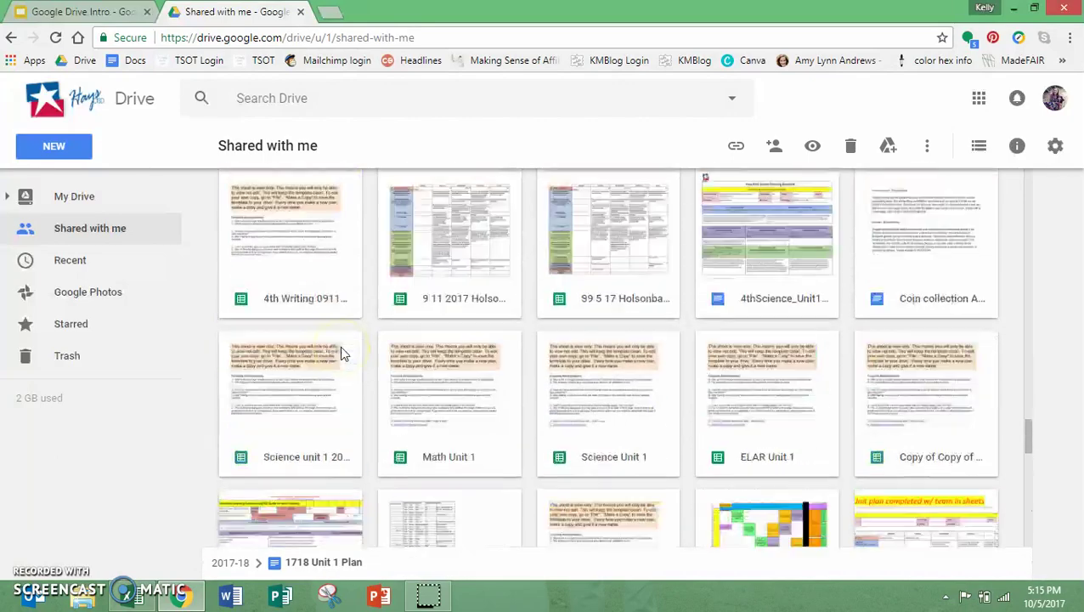
scroll(340, 346, "up", 20)
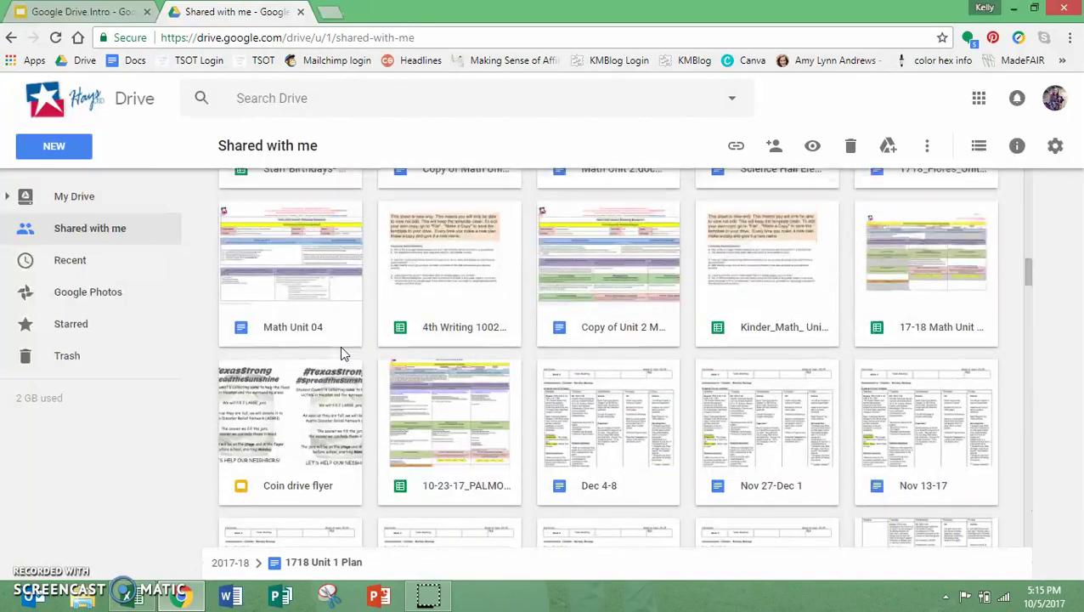
scroll(340, 348, "up", 15)
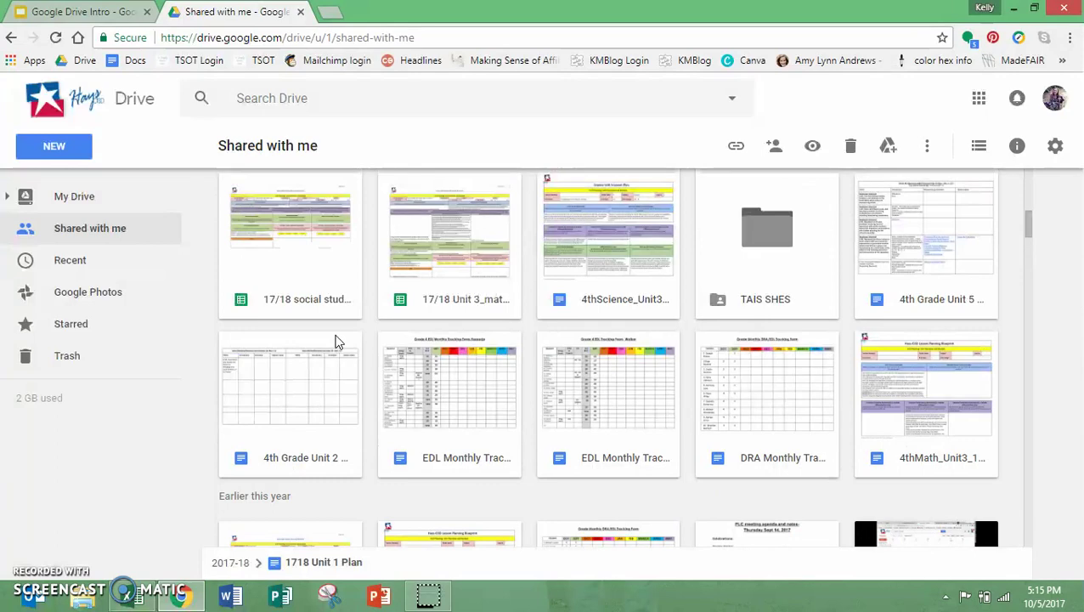
scroll(595, 400, "down", 4)
left_click(881, 442)
scroll(434, 402, "down", 8)
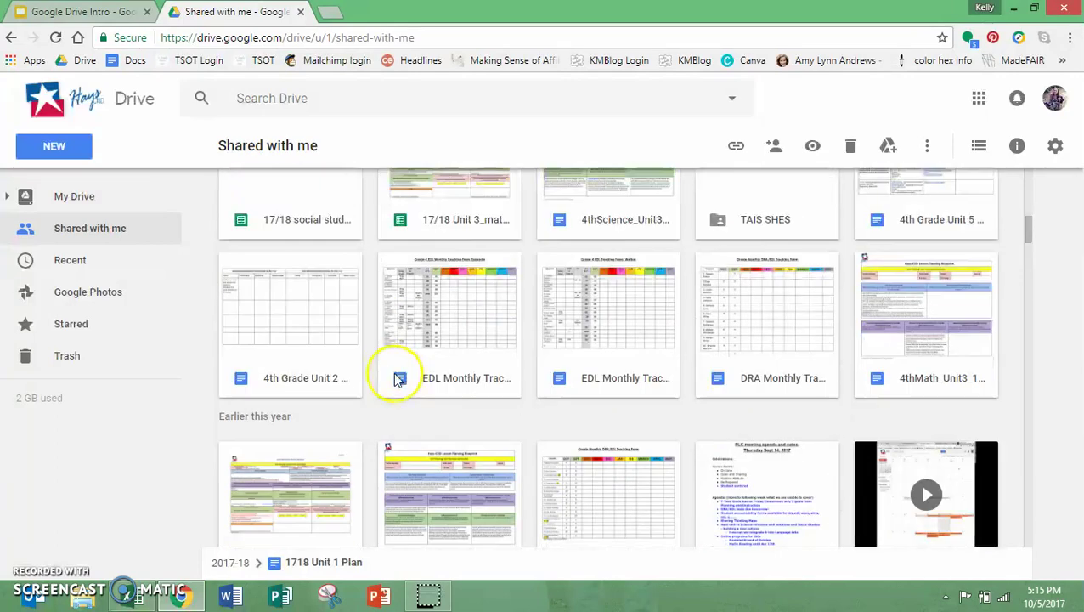
Add the Staff Birthdays sheet to My Drive and return to My Drive.
left_click(291, 272)
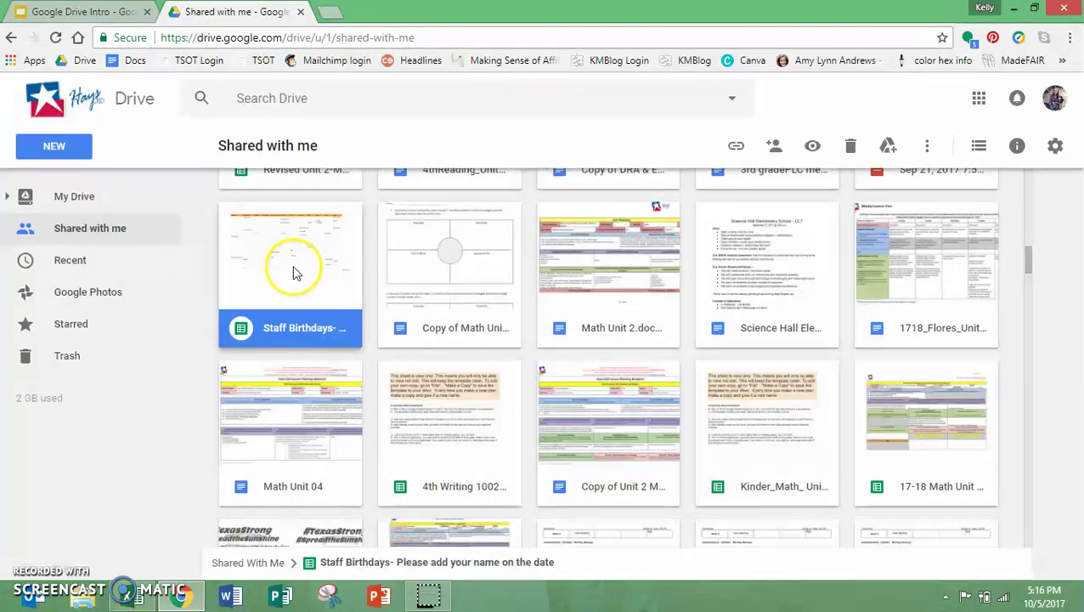
right_click(290, 303)
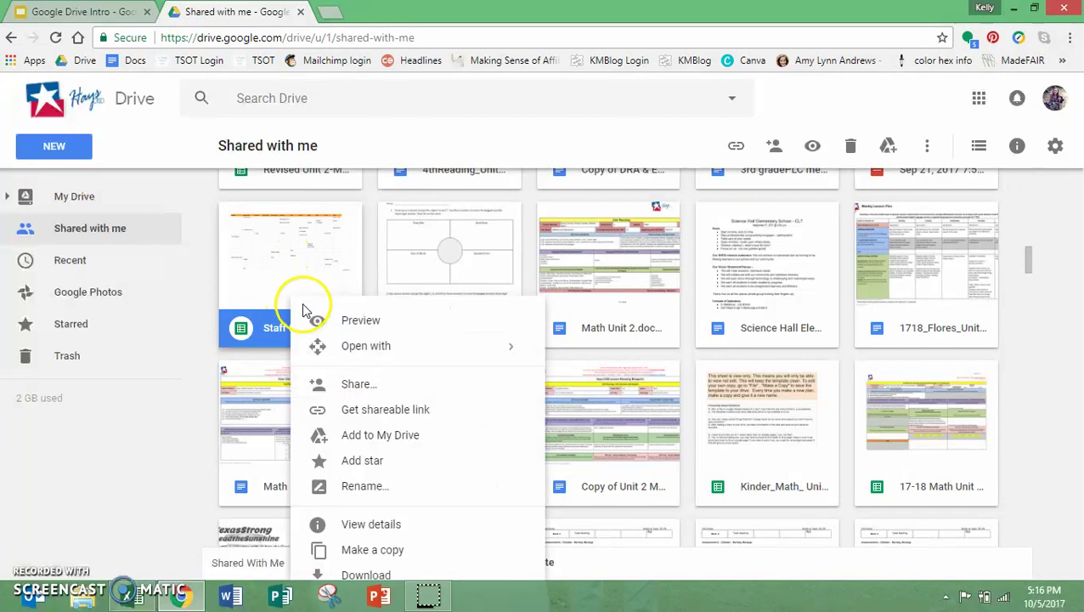
left_click(313, 425)
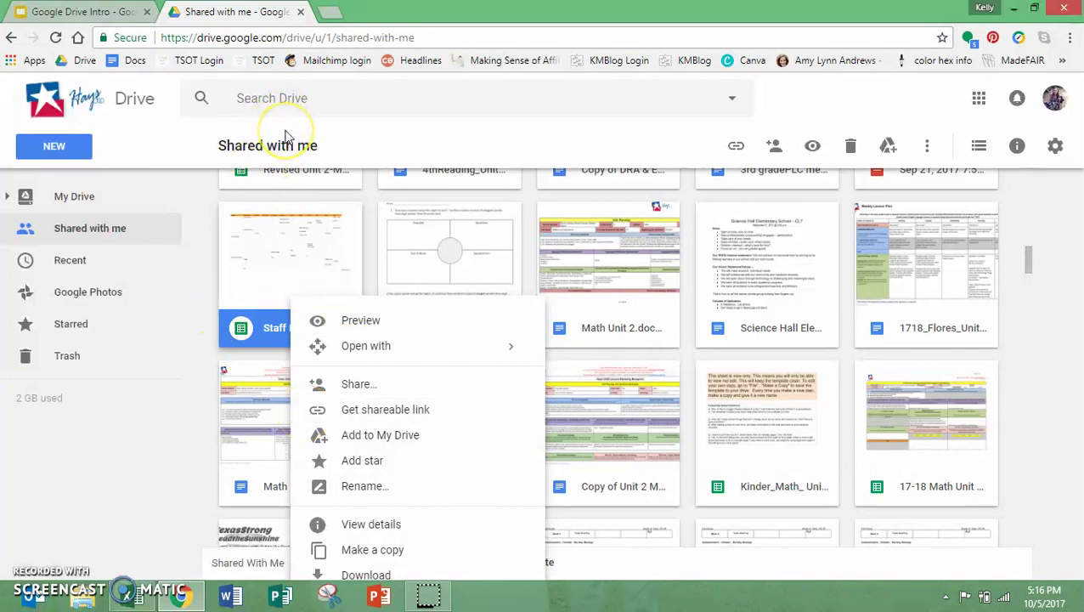
left_click(171, 64)
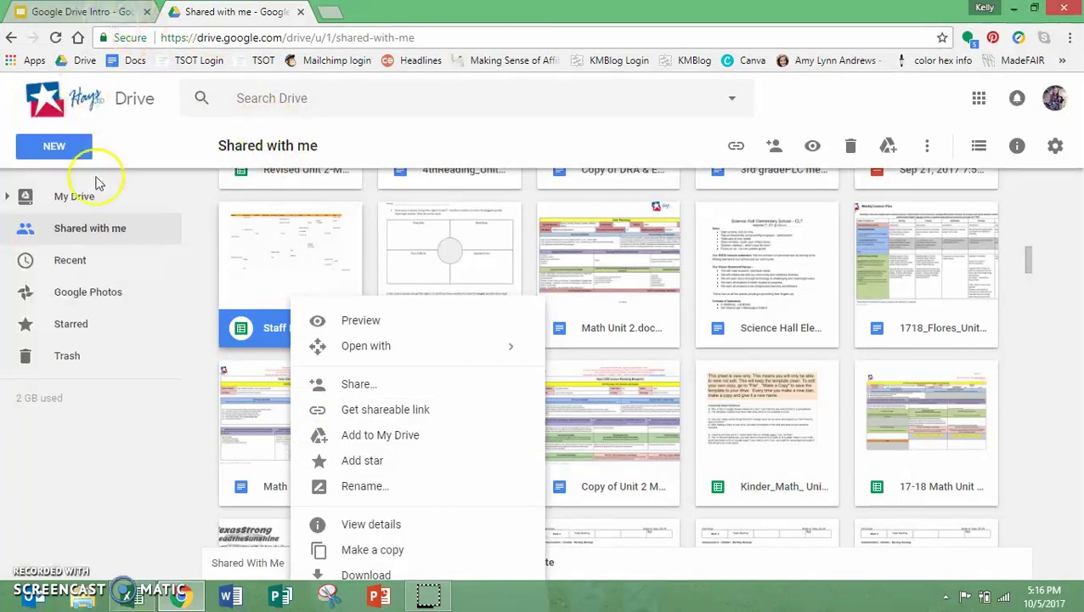
left_click(101, 202)
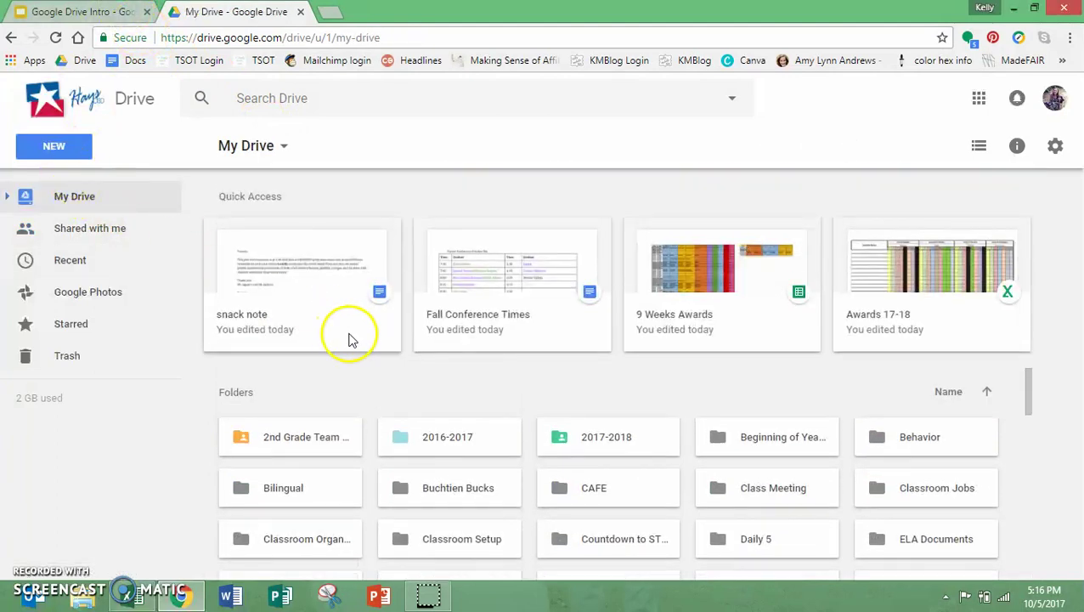
Via NEW > File upload, drag Imaginary Conversation pg2.jpg from Documents > Teaching Resources into My Drive.
left_click(56, 153)
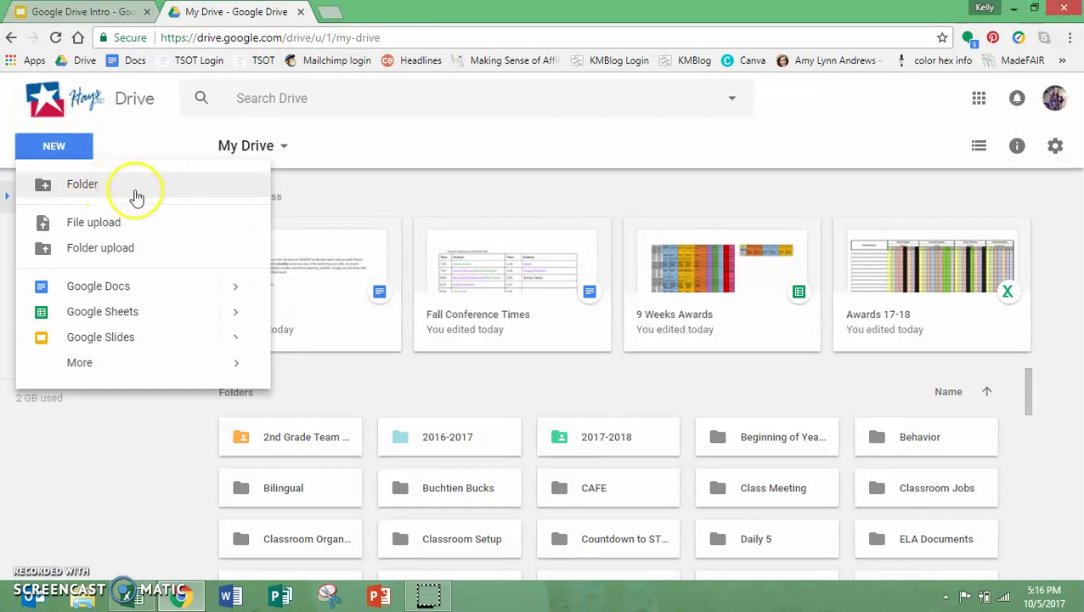
left_click(181, 234)
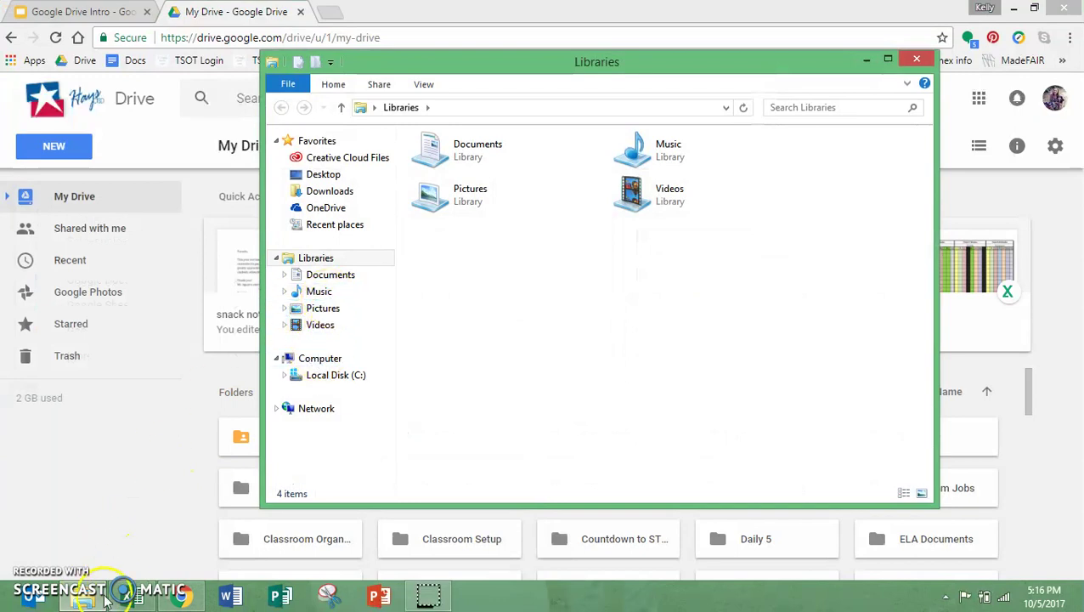
left_click(355, 279)
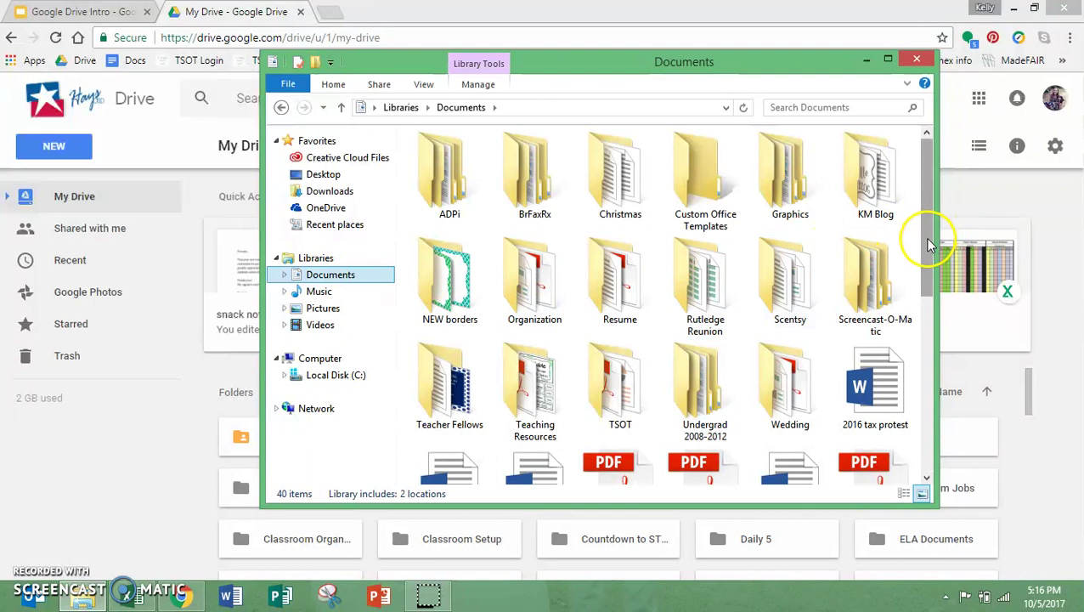
scroll(918, 248, "down", 1)
double_click(535, 374)
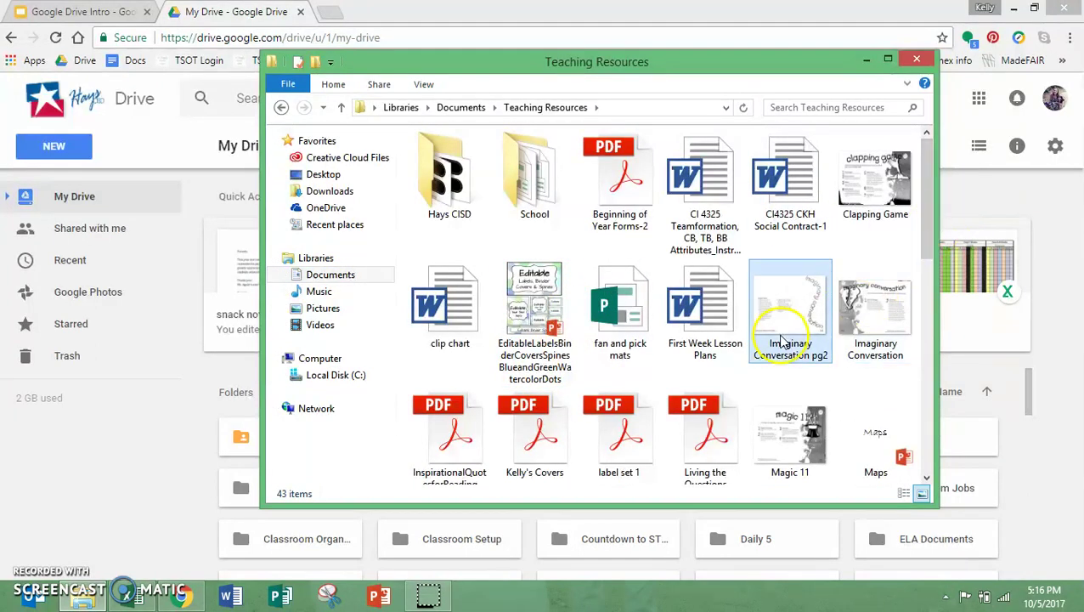
left_click_drag(784, 285, 1028, 399)
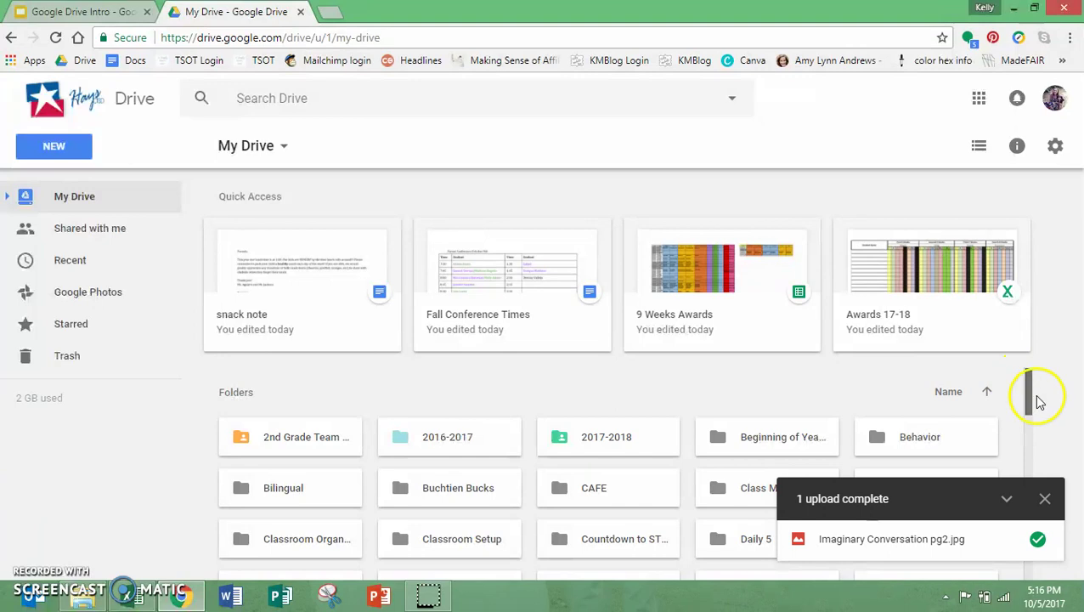
scroll(1035, 404, "down", 4)
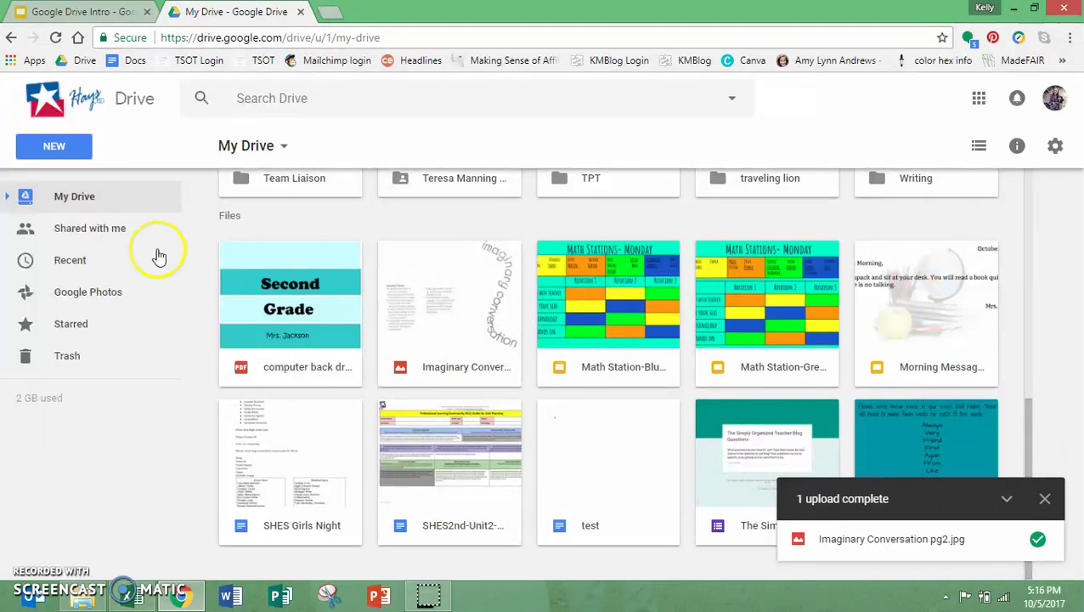
Create a new Google Docs document and type 'Hey there' in it.
left_click(44, 143)
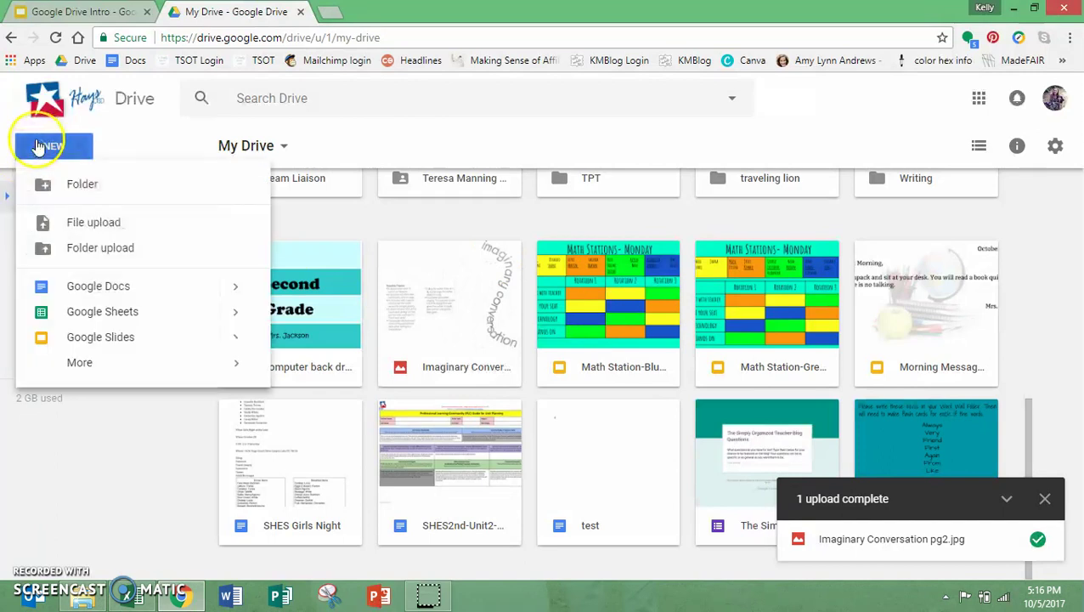
left_click(115, 285)
left_click(117, 309)
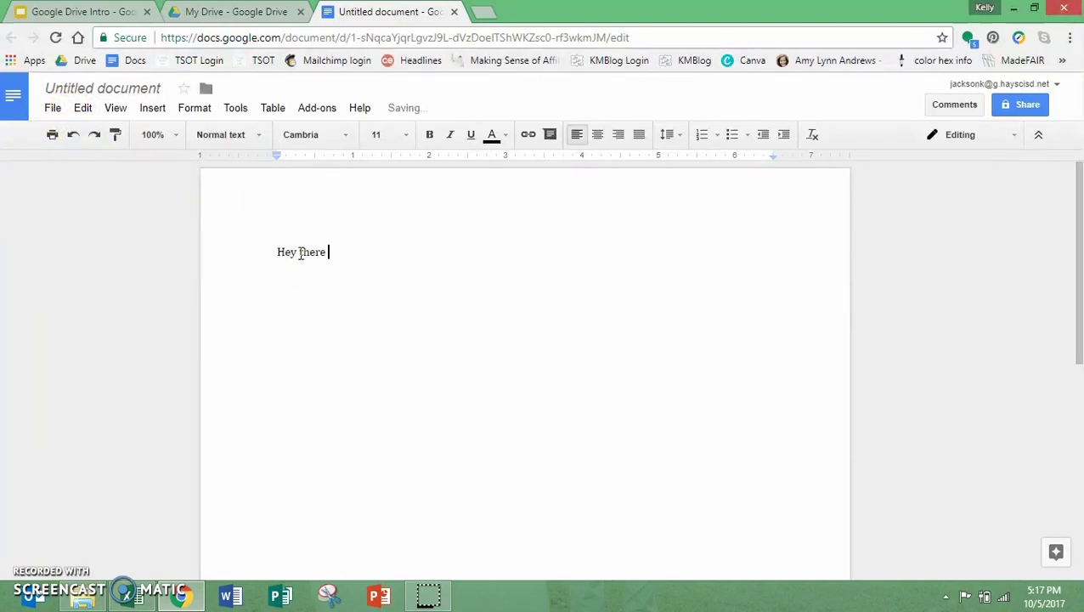
Rename the document 'test 1', confirm it appears in My Drive, then close it.
left_click(100, 94)
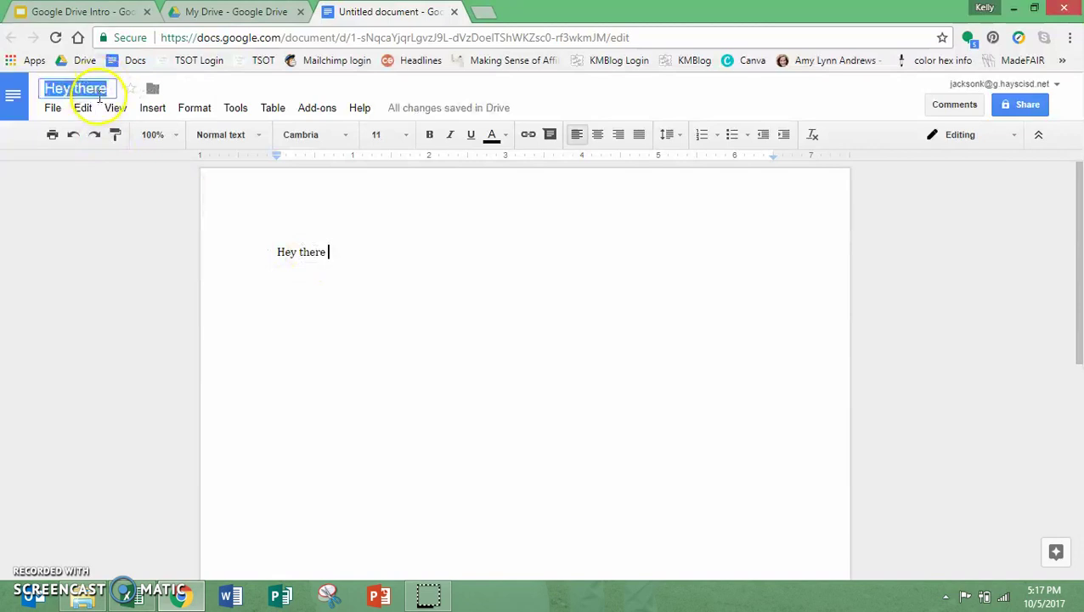
type("test 1")
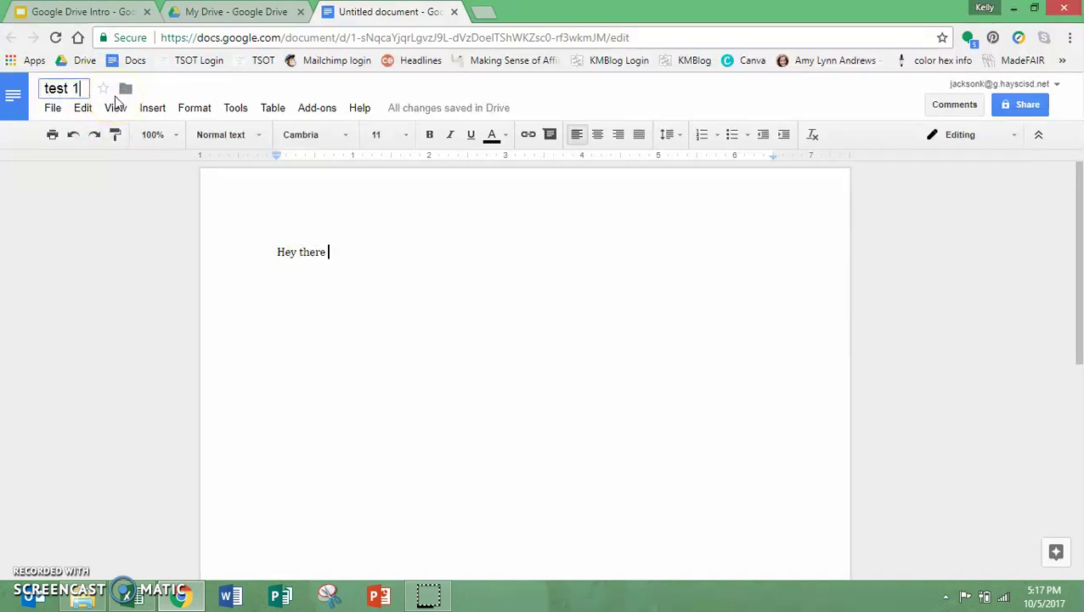
left_click(236, 12)
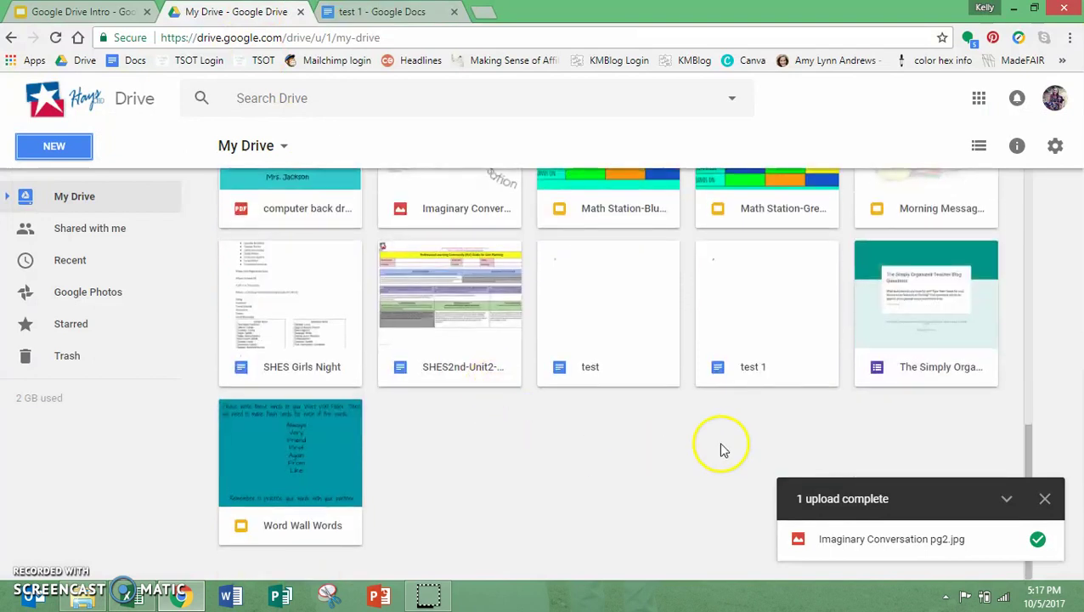
left_click(772, 347)
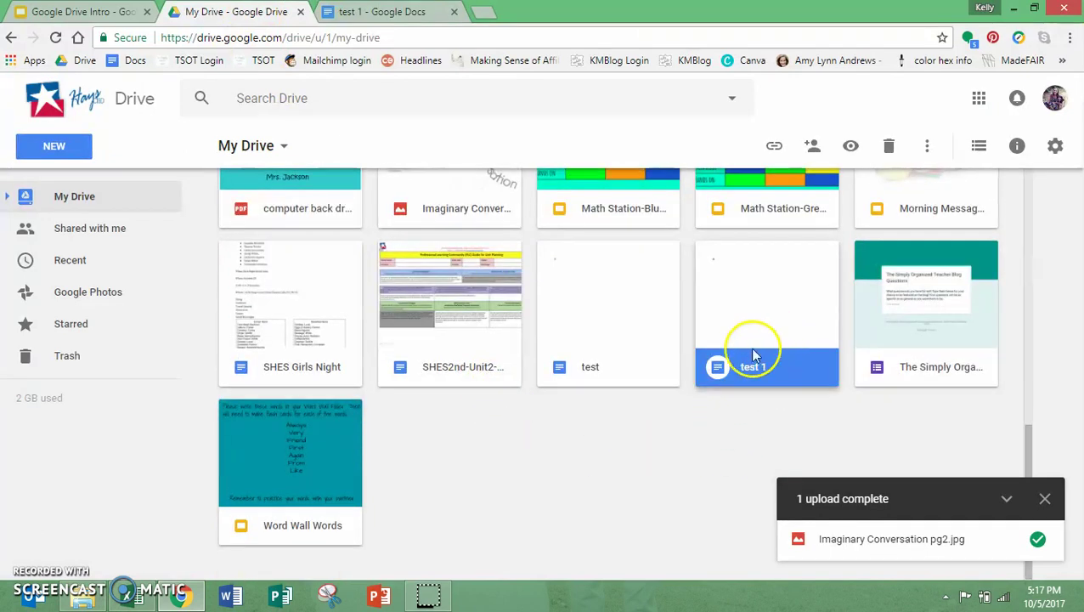
left_click(445, 14)
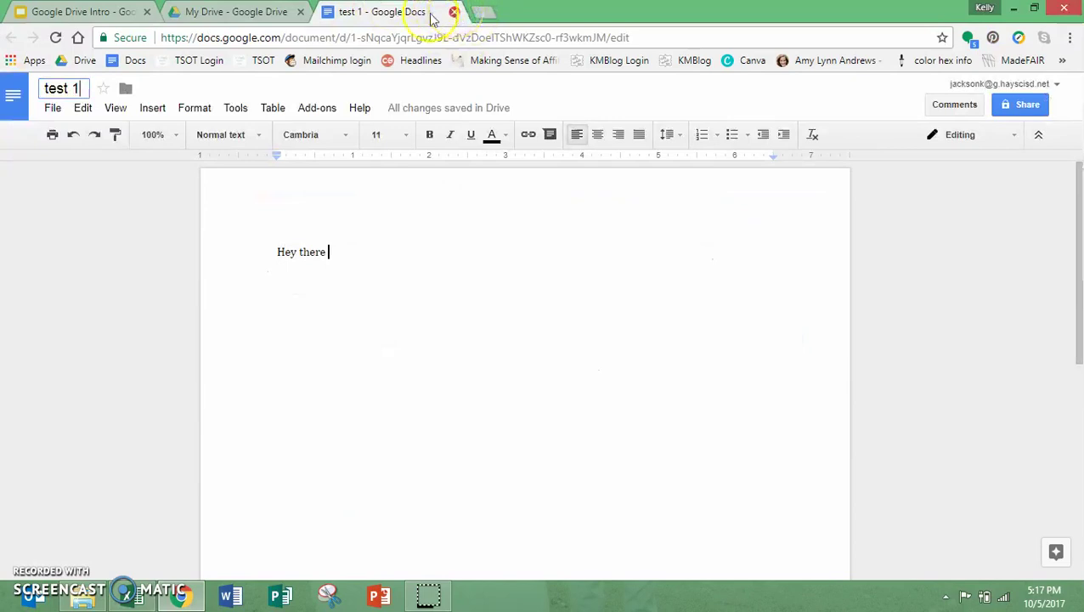
left_click(454, 12)
Create a blank Google Sheets spreadsheet and close it, then start a blank Google Slides presentation.
left_click(66, 140)
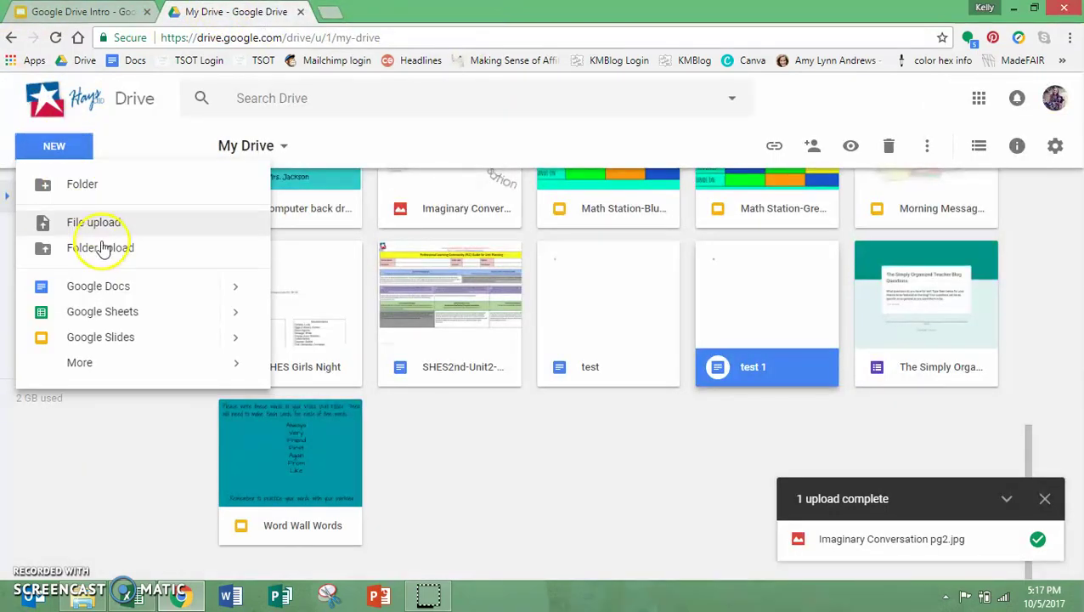
left_click(121, 310)
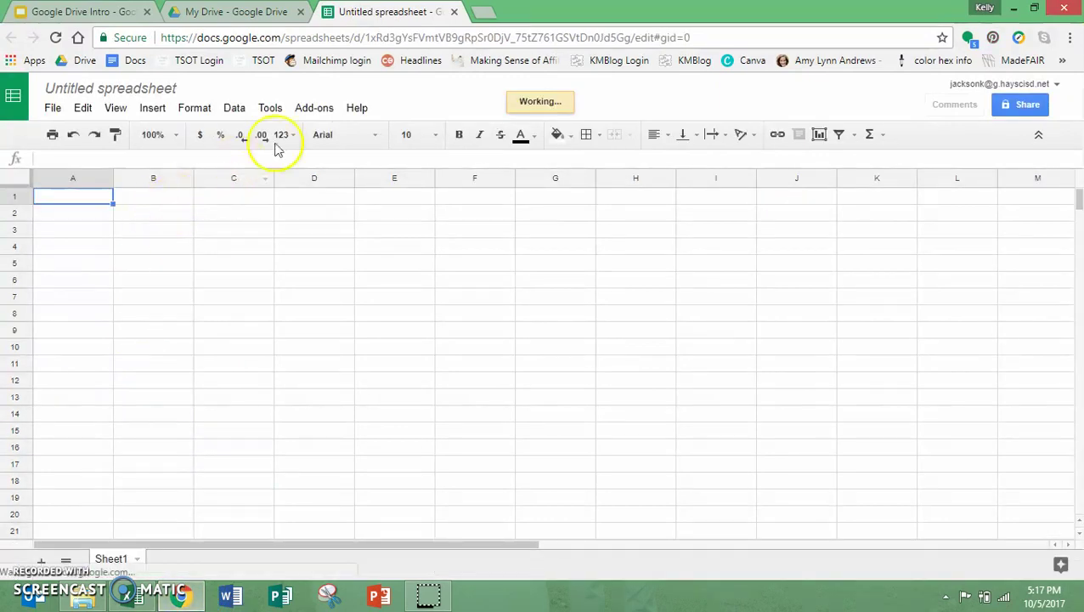
left_click(455, 13)
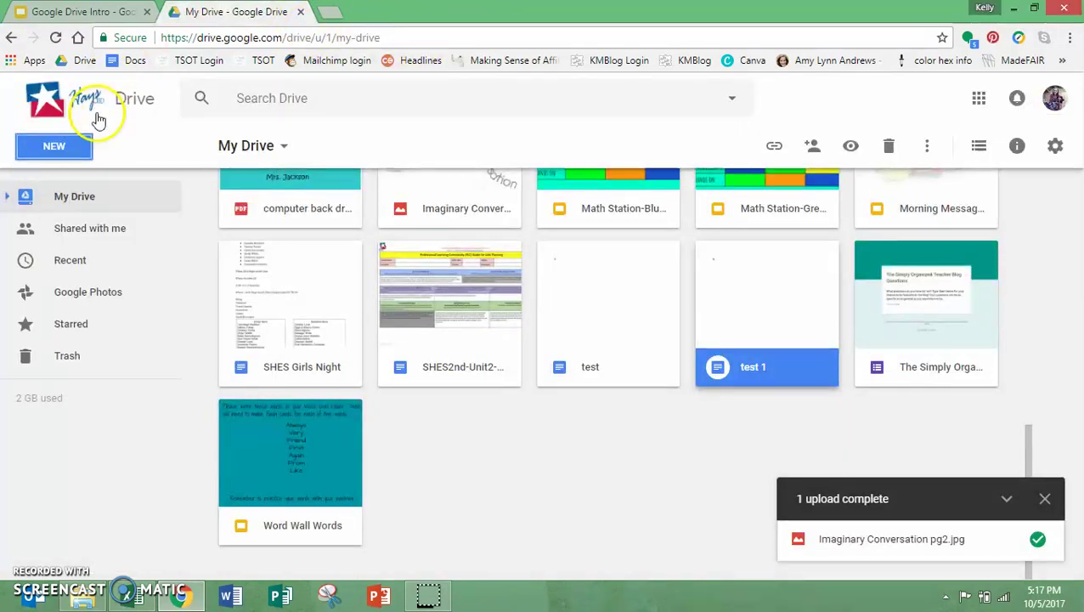
left_click(56, 153)
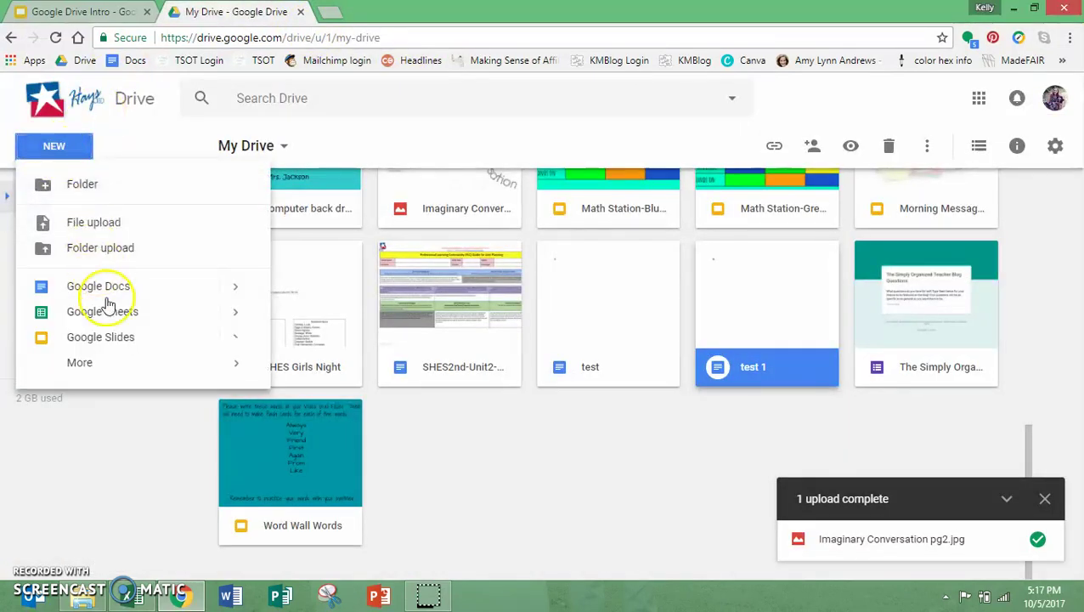
left_click(140, 340)
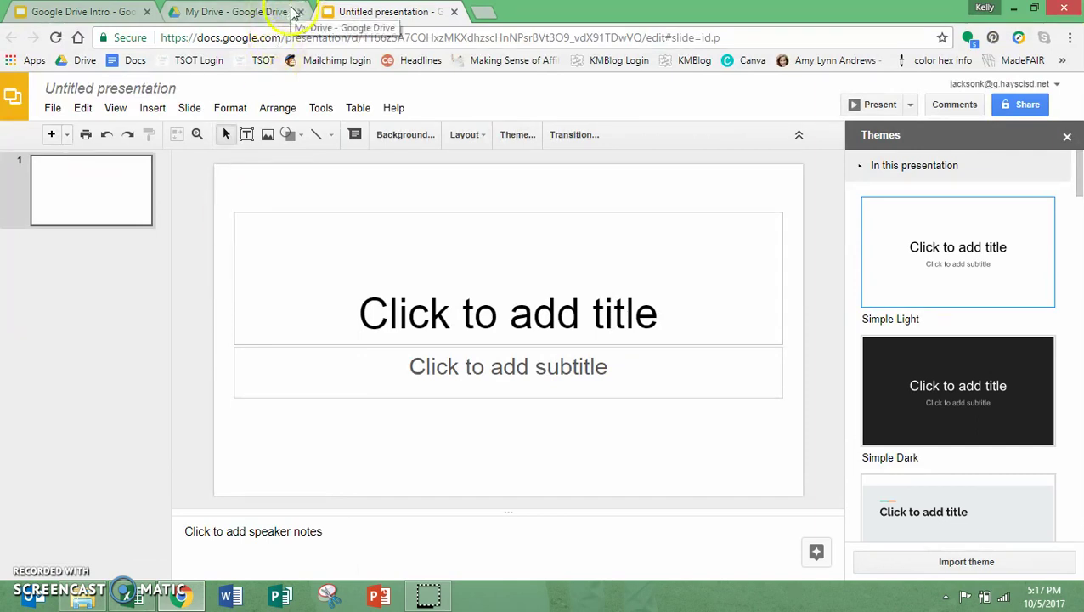
Close the blank presentation and switch My Drive to list view.
left_click(455, 13)
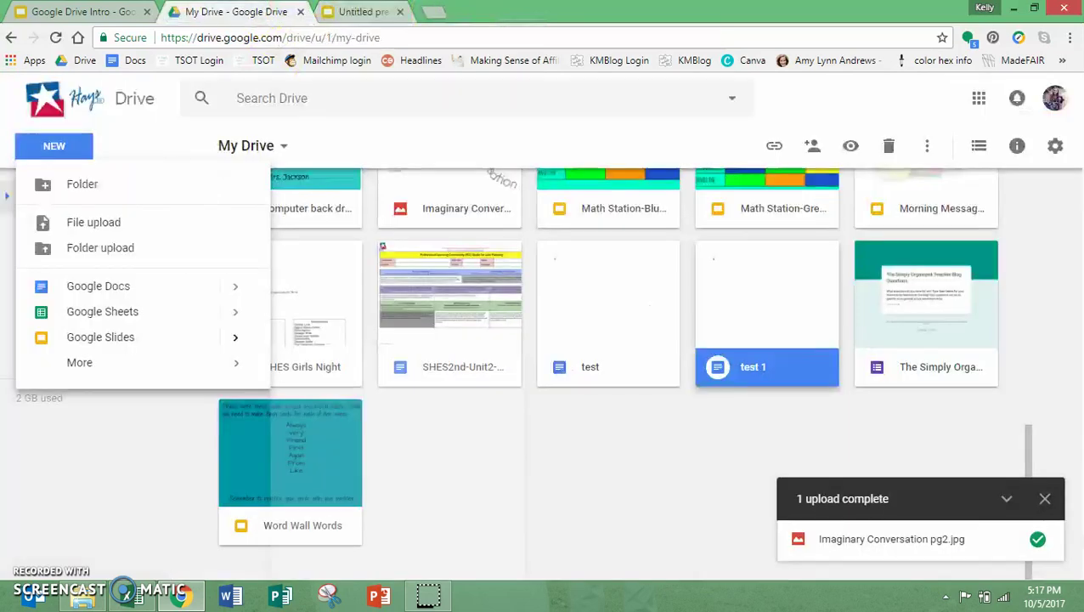
left_click(362, 196)
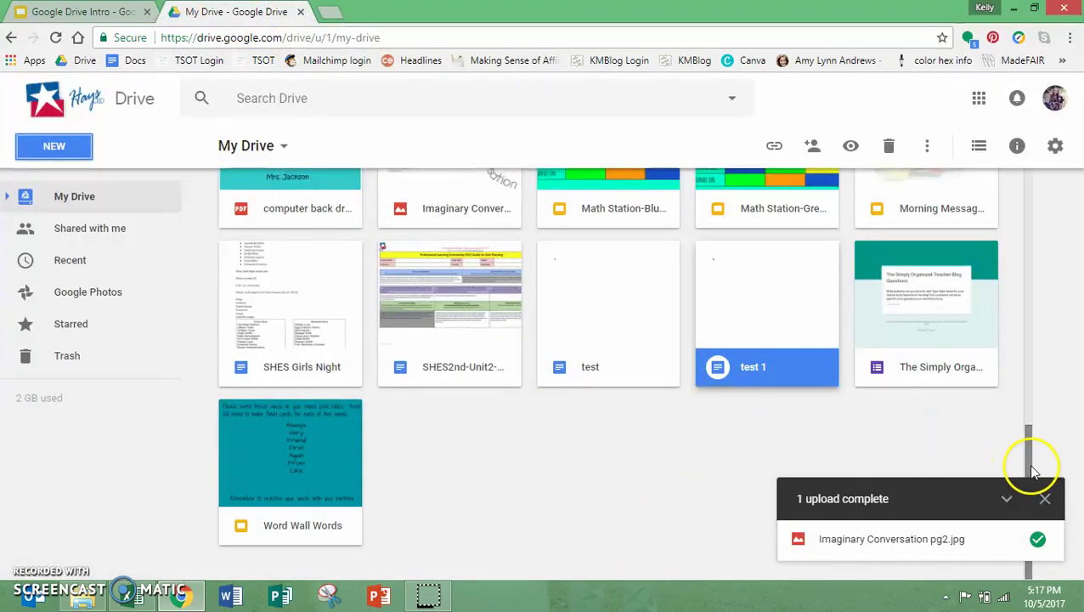
left_click_drag(1026, 455, 1017, 145)
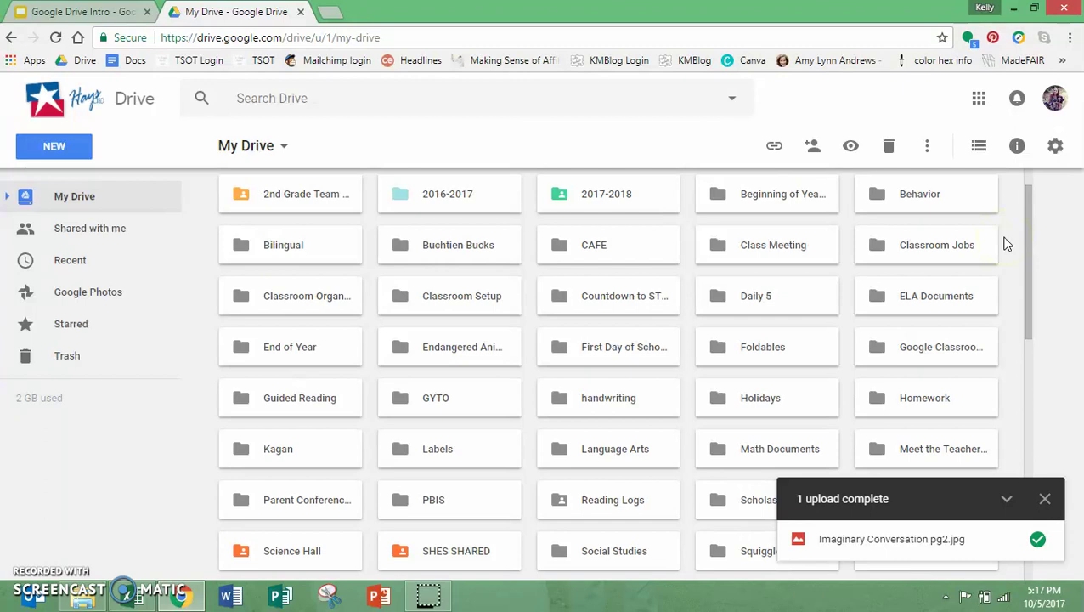
scroll(624, 271, "up", 3)
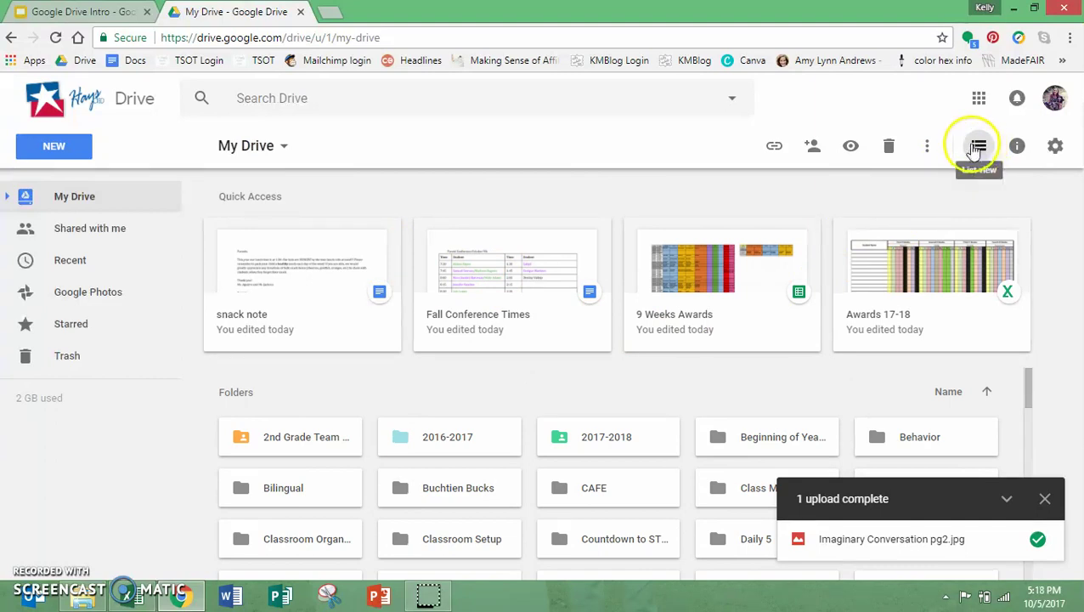
left_click(976, 148)
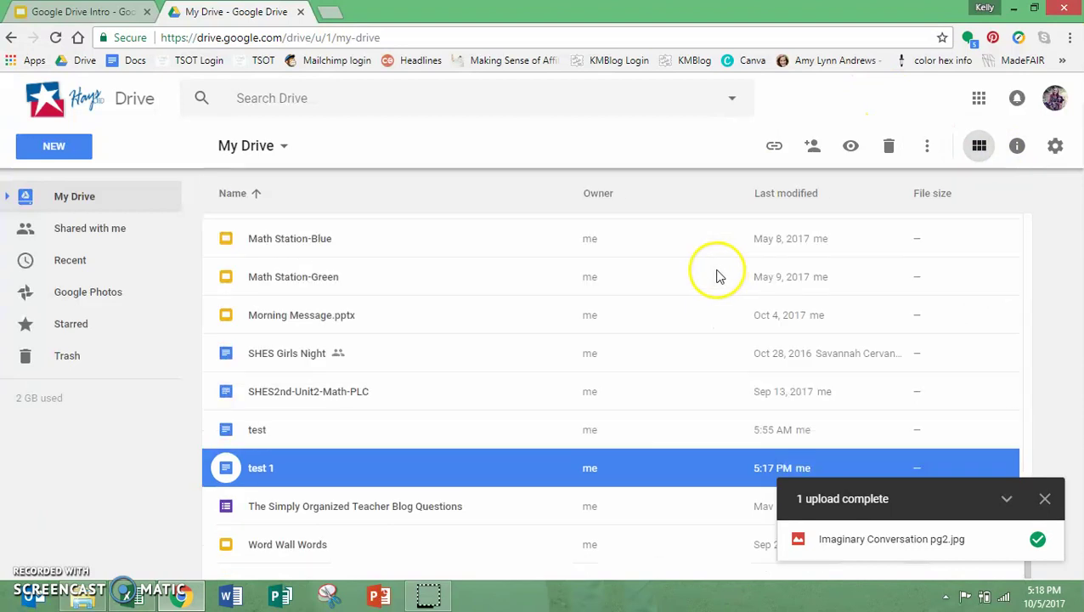
Scroll through the file list, then switch My Drive back to grid view.
scroll(537, 334, "up", 15)
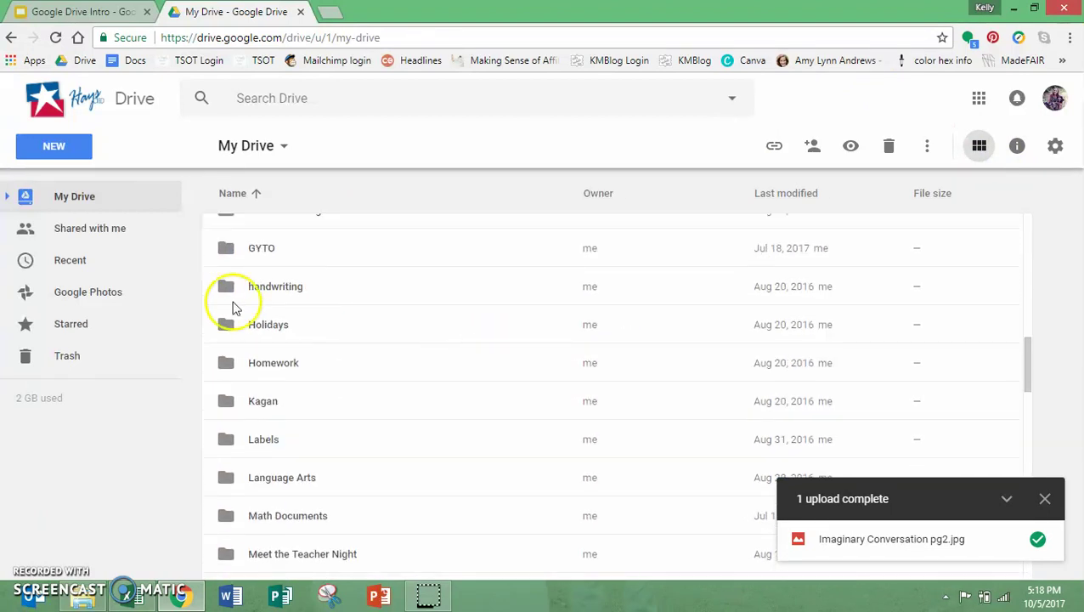
scroll(255, 307, "up", 10)
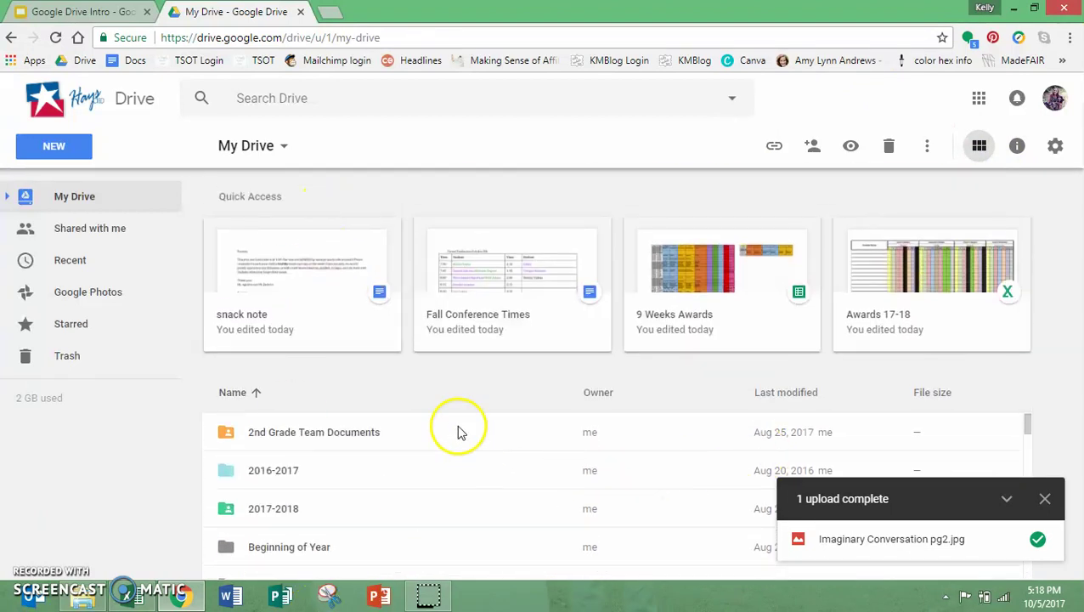
scroll(458, 431, "down", 6)
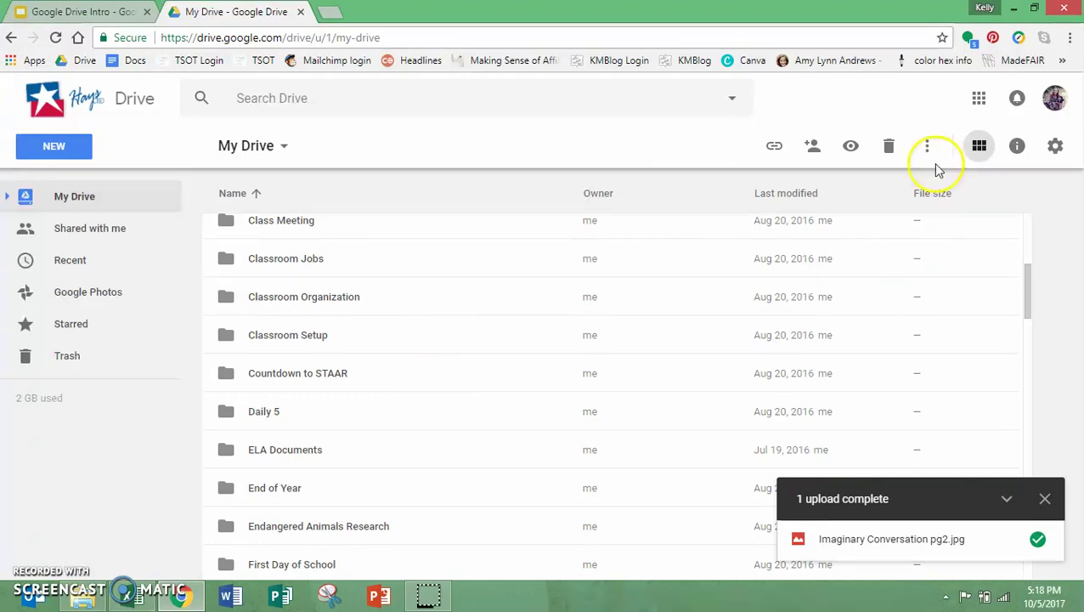
left_click(979, 147)
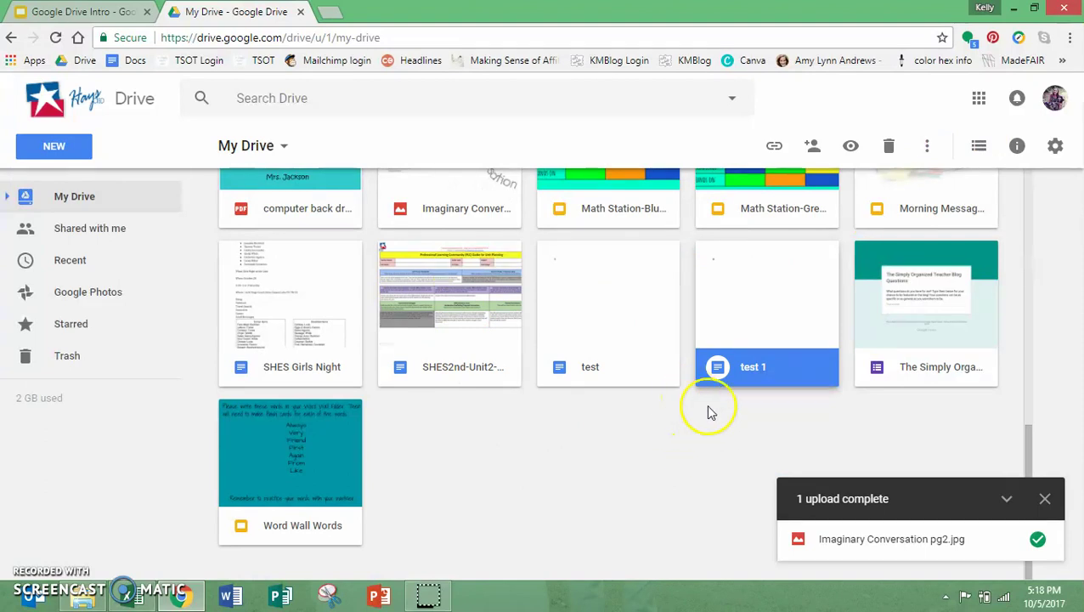
Change the GYTO folder's color to pink.
scroll(659, 414, "up", 2)
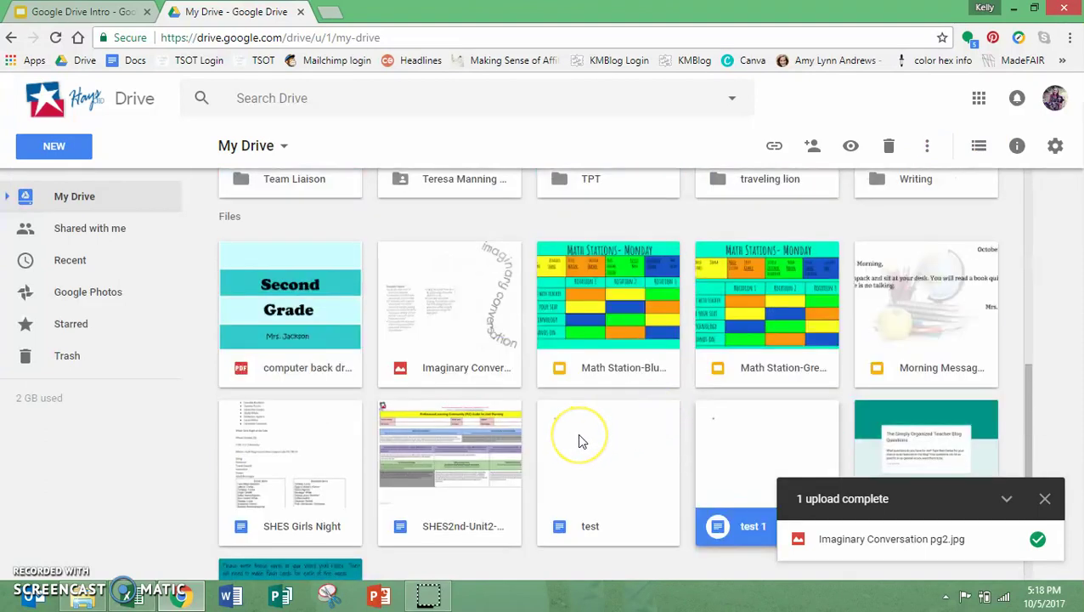
scroll(581, 436, "up", 4)
scroll(580, 440, "up", 1)
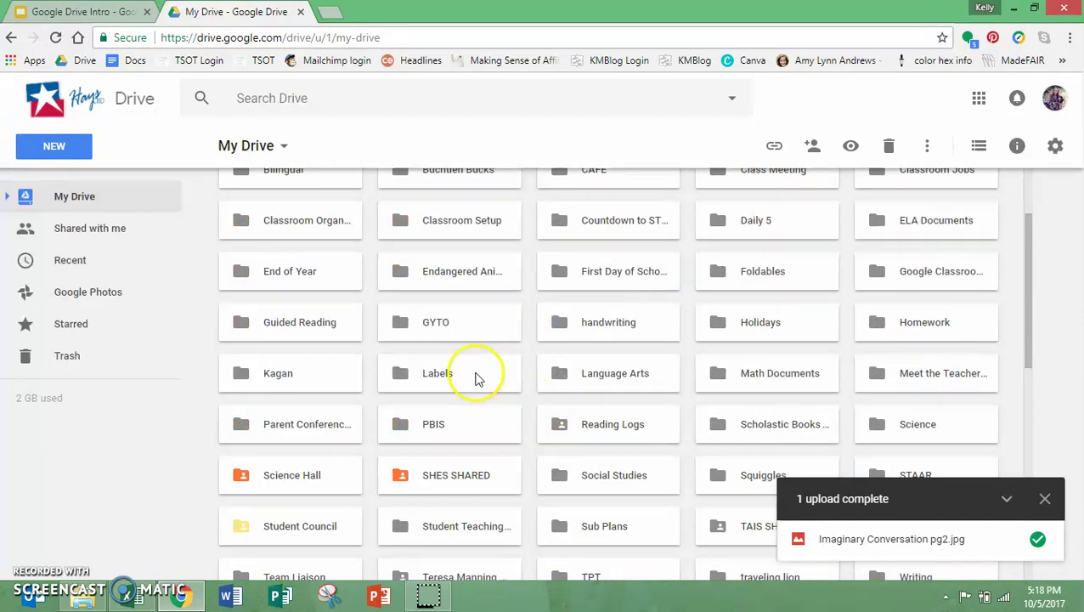
scroll(374, 491, "up", 5)
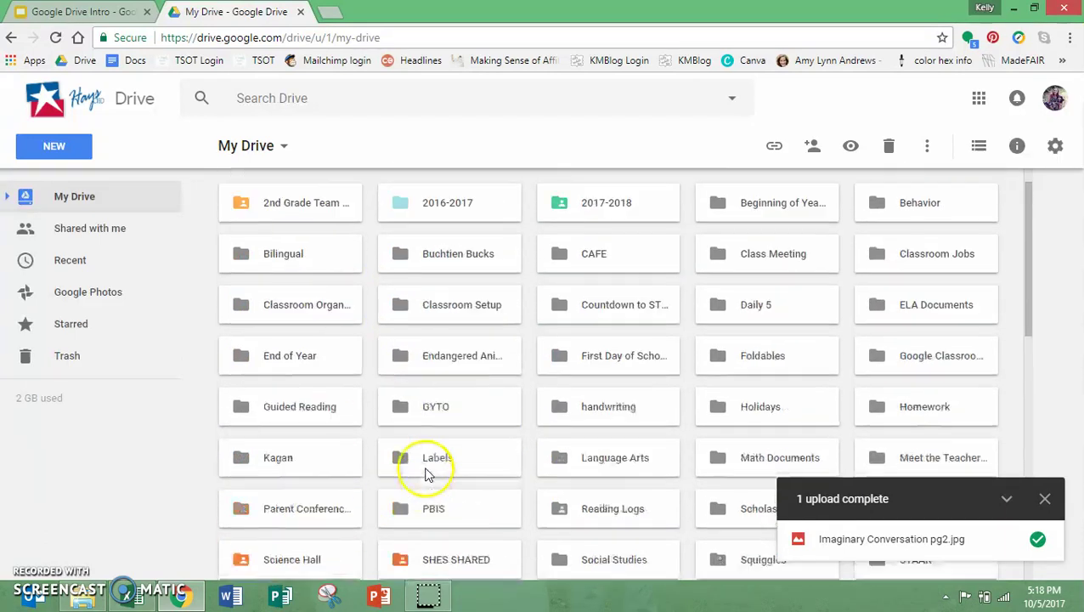
scroll(440, 425, "down", 3)
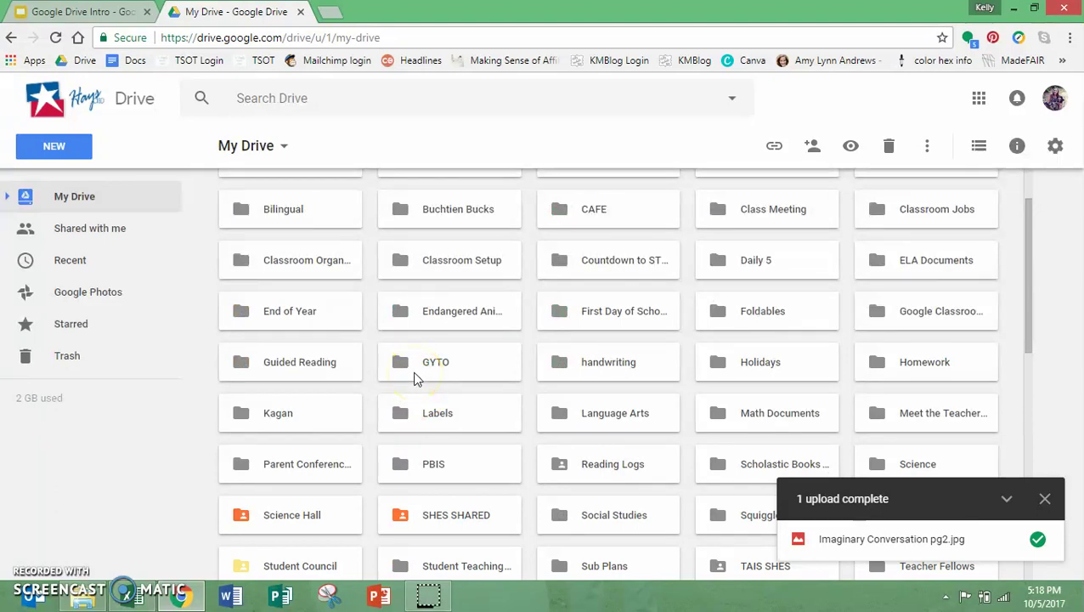
right_click(453, 370)
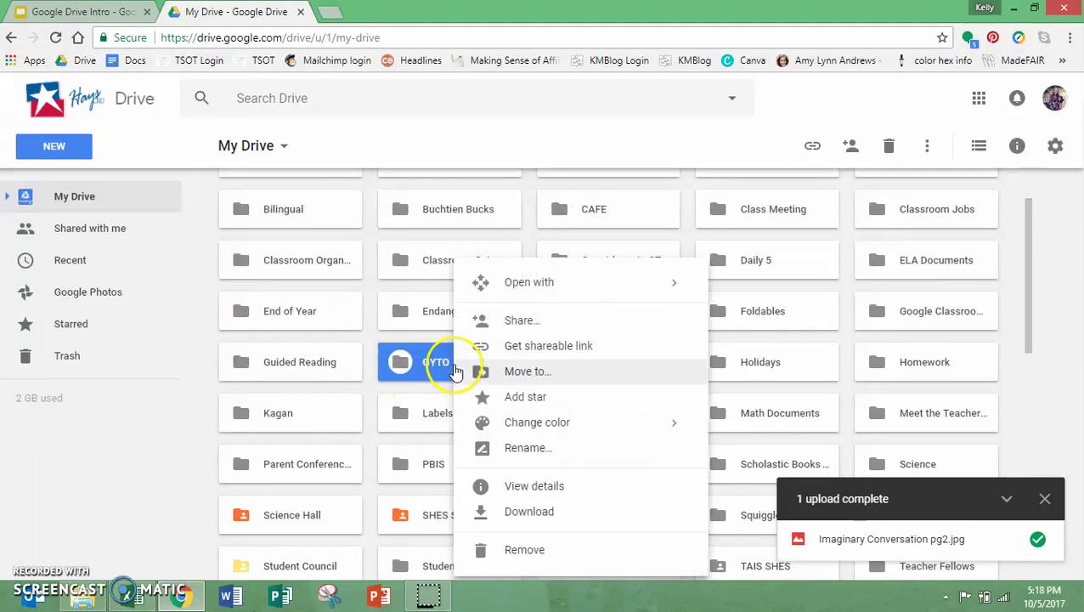
mouse_move(501, 421)
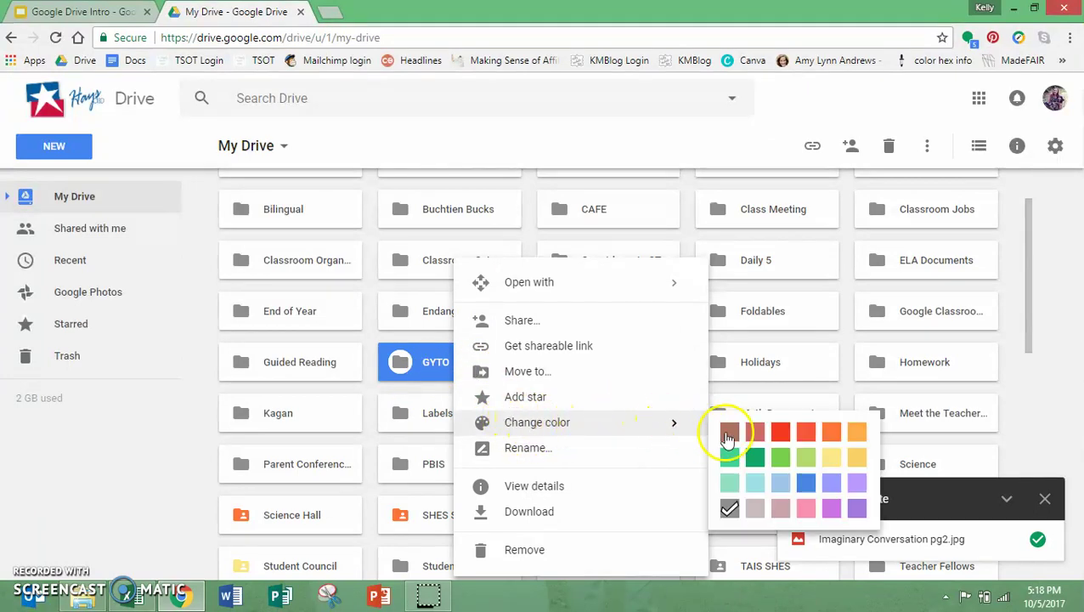
left_click(816, 515)
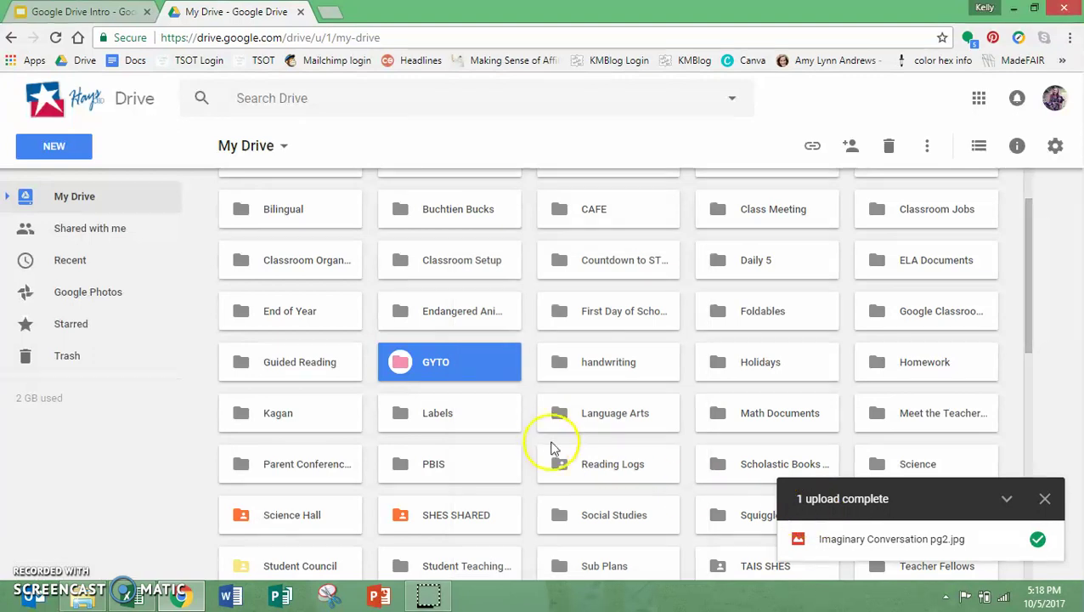
Change the Sub Plans folder's color to purple.
scroll(502, 364, "down", 2)
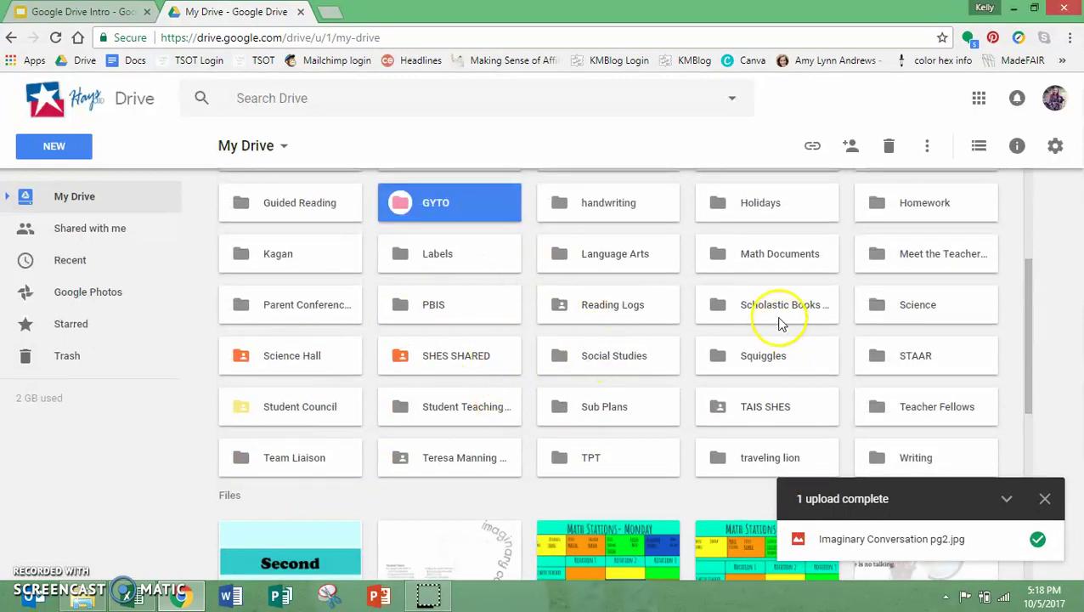
left_click(609, 409)
right_click(609, 409)
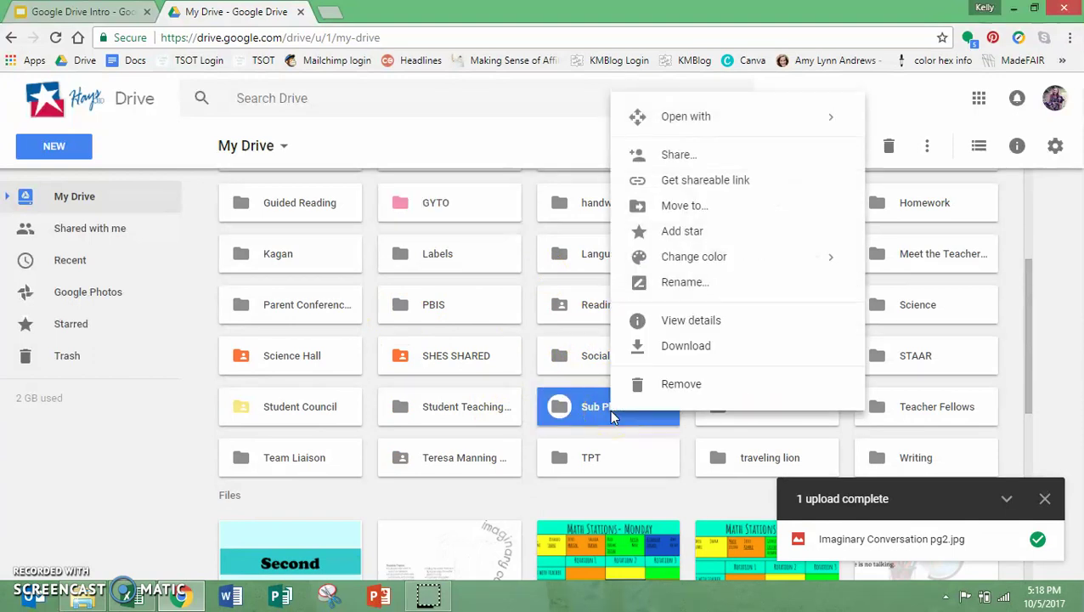
mouse_move(709, 256)
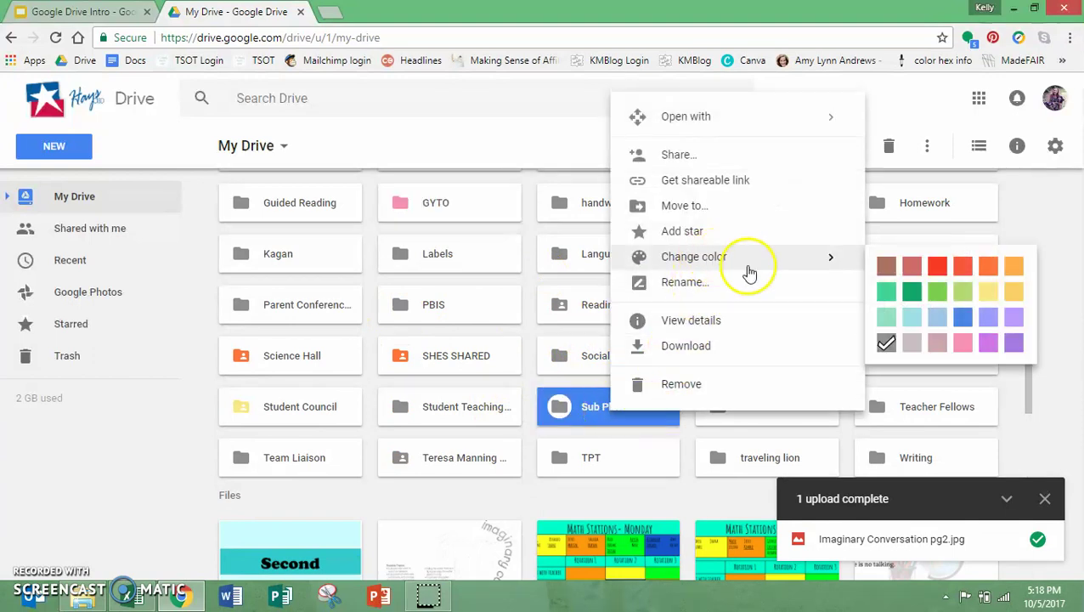
left_click(1016, 343)
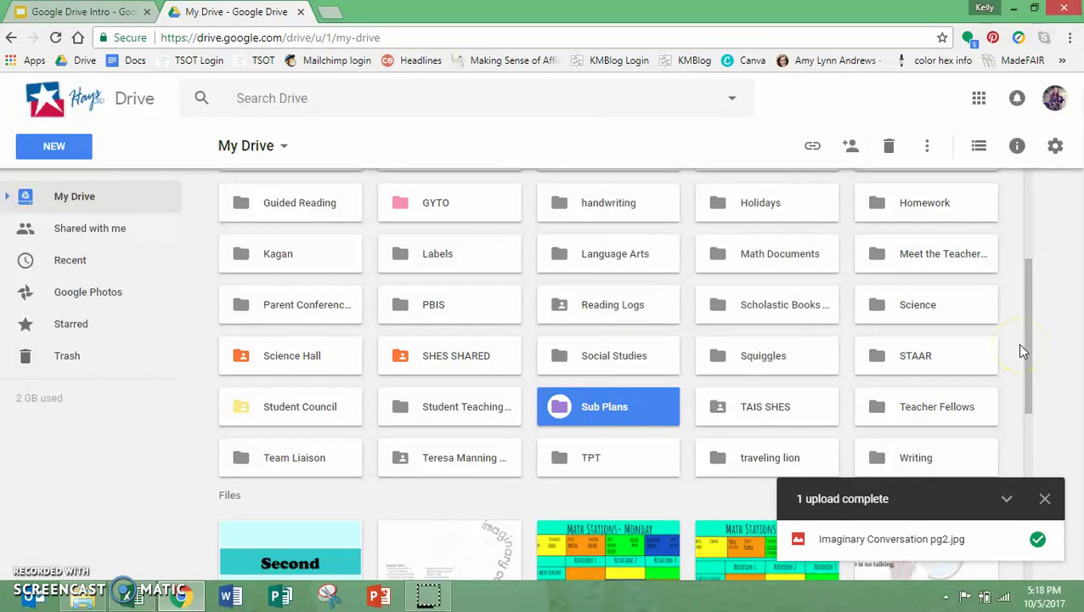
left_click_drag(1028, 331, 1035, 186)
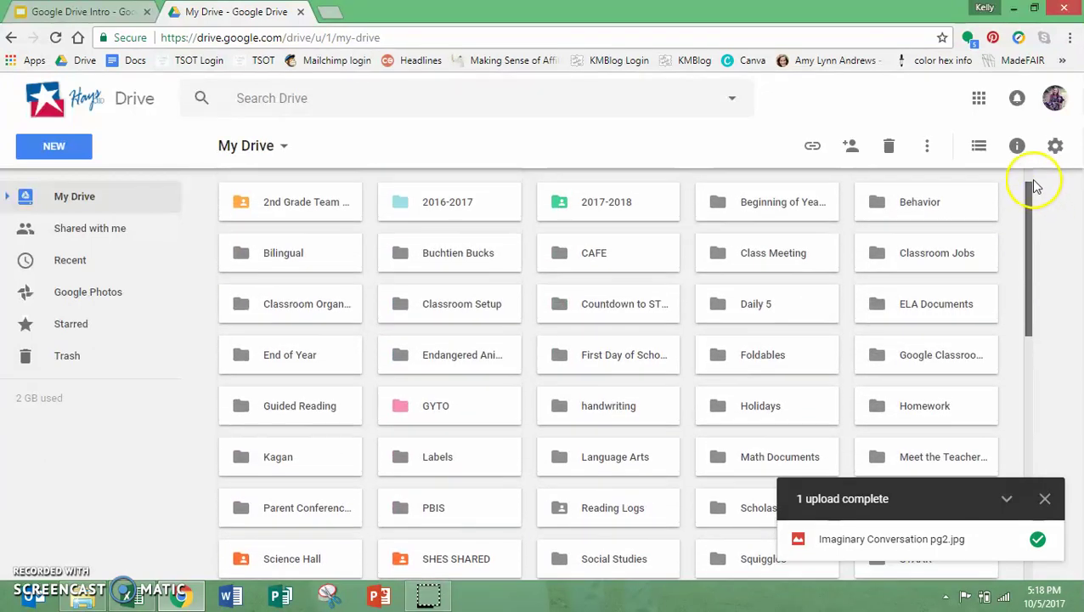
scroll(892, 191, "down", 3)
scroll(837, 376, "up", 5)
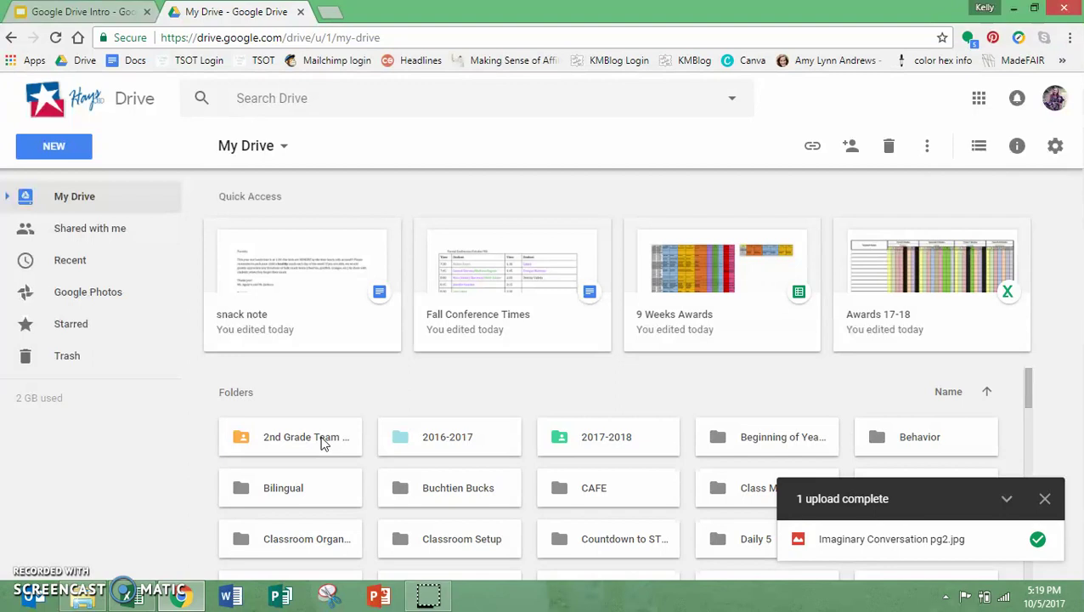
left_click(979, 101)
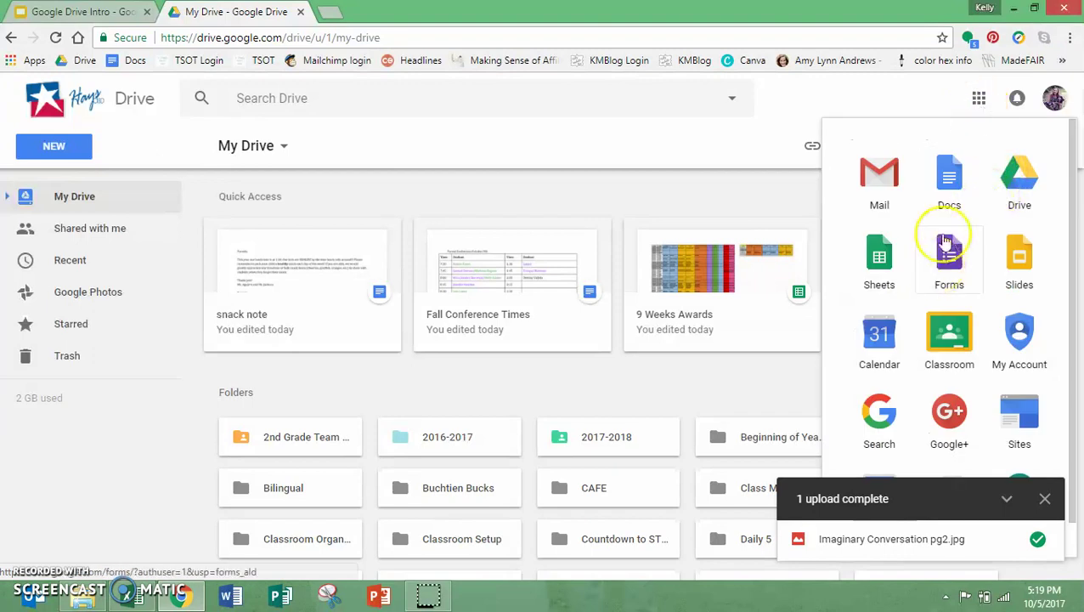
left_click(979, 106)
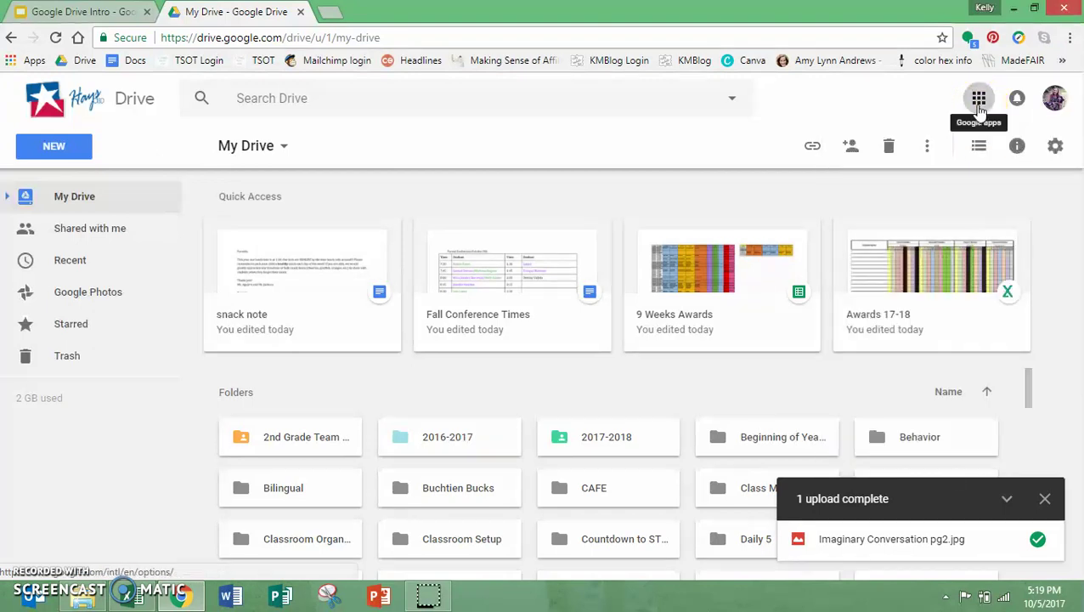
left_click(975, 114)
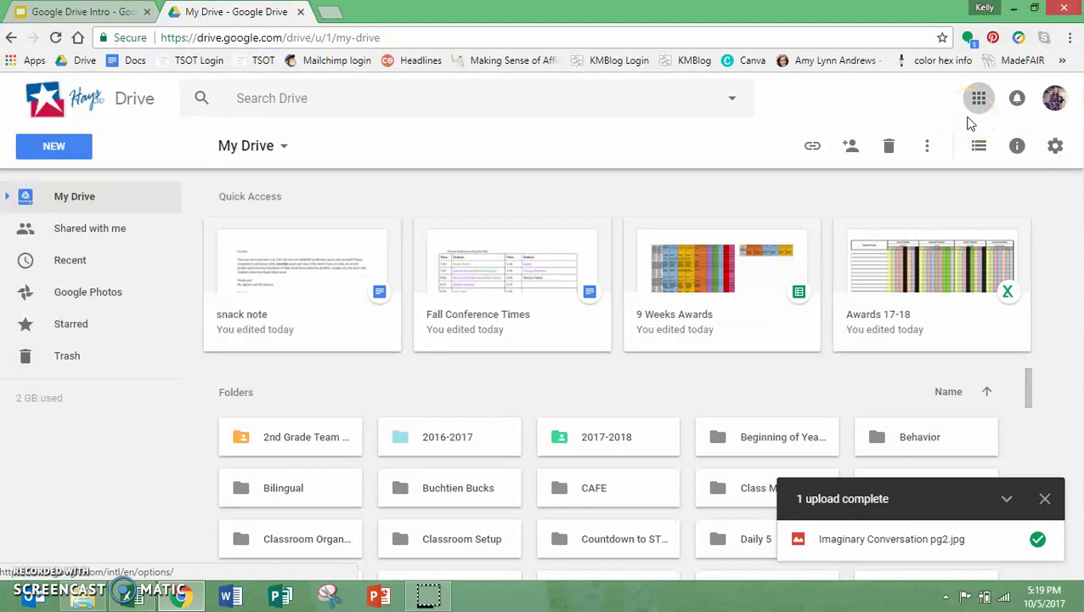